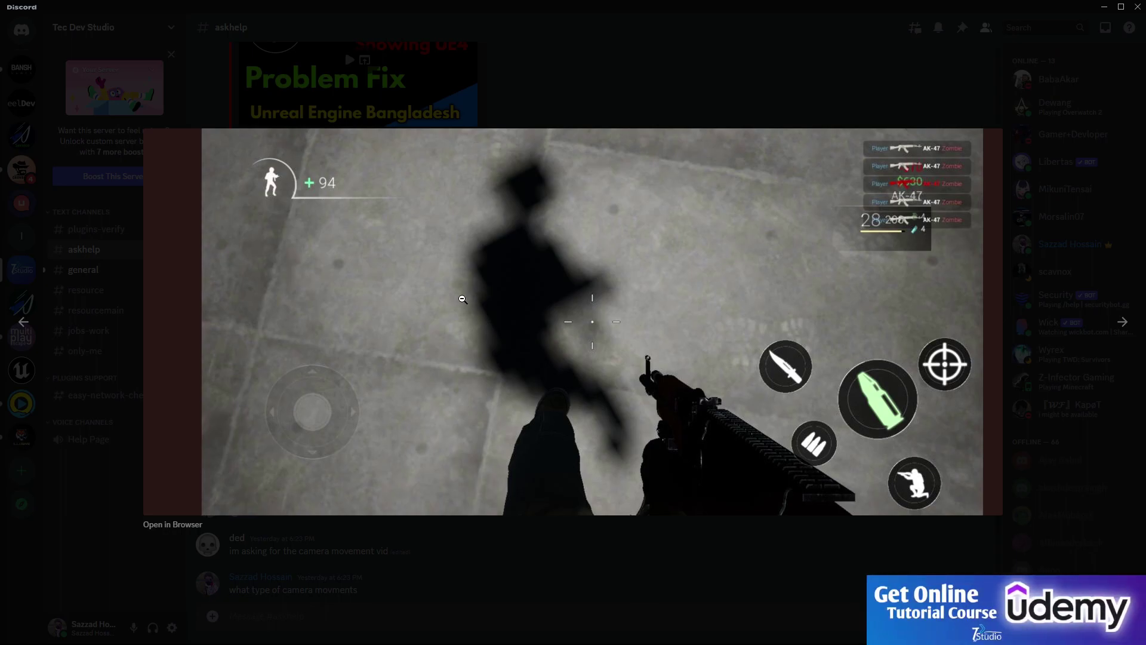
Close the enlarged shadow screenshot and read through the askhelp channel's messages about the mobile shadow problem.
left_click(684, 117)
scroll(410, 259, "up", 5)
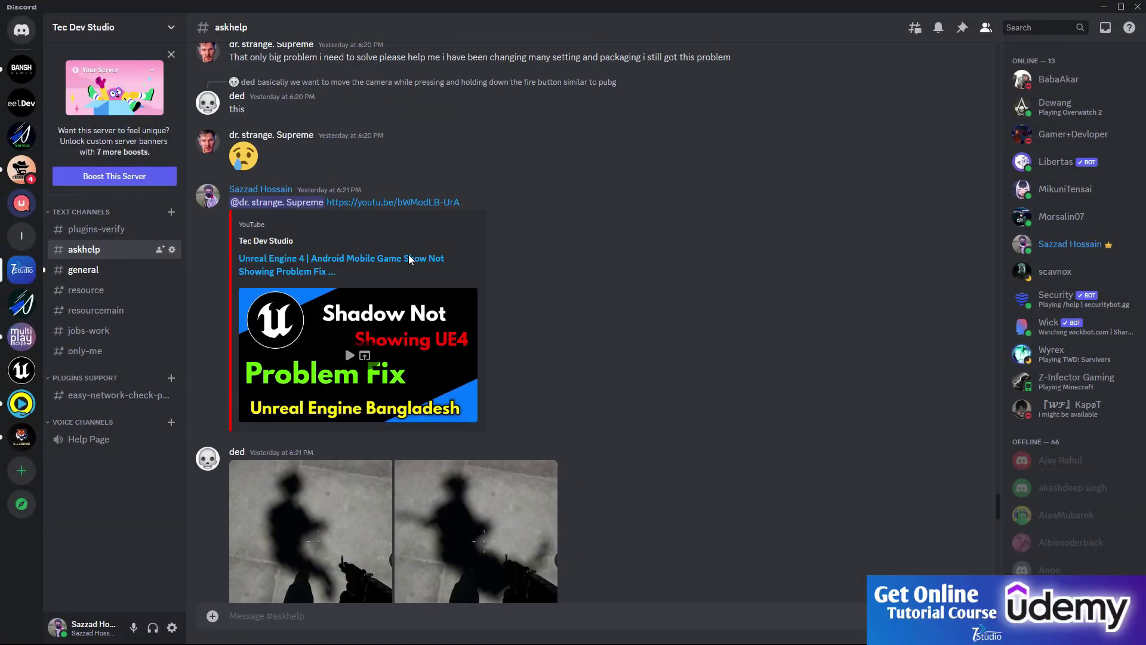
scroll(410, 259, "down", 8)
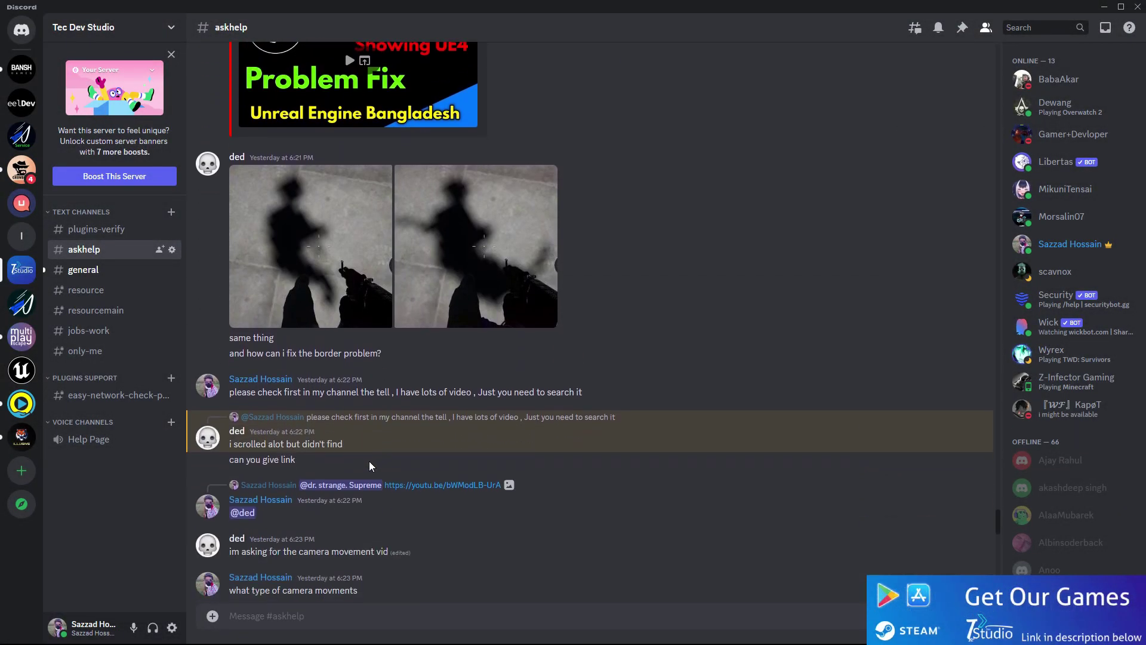
scroll(403, 467, "down", 10)
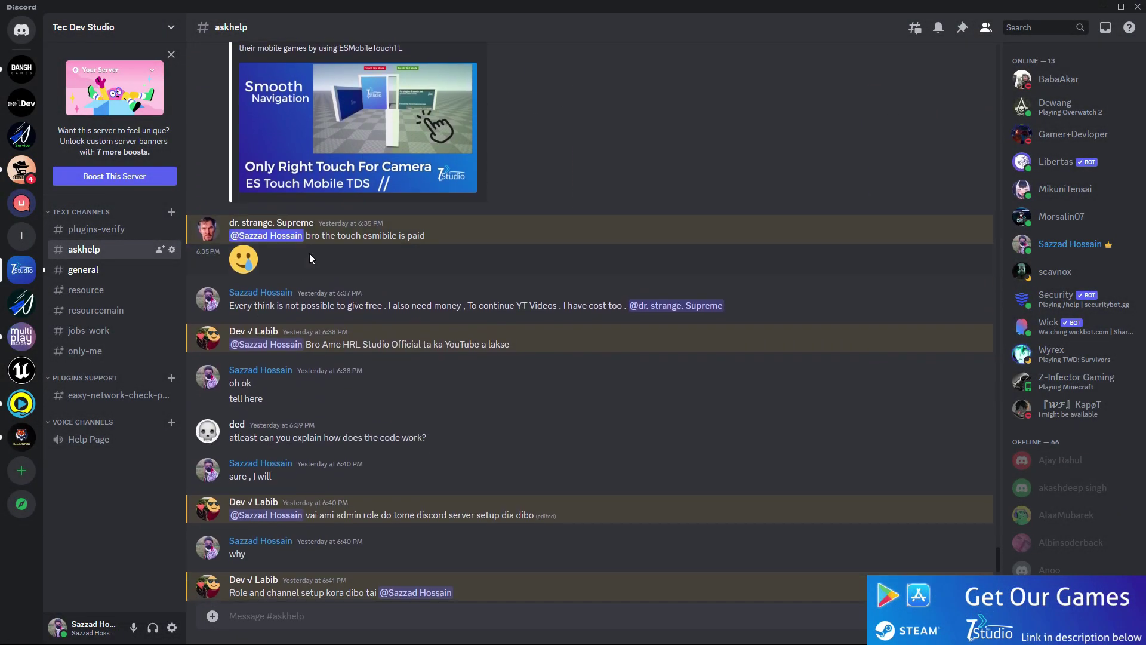
scroll(980, 440, "up", 10)
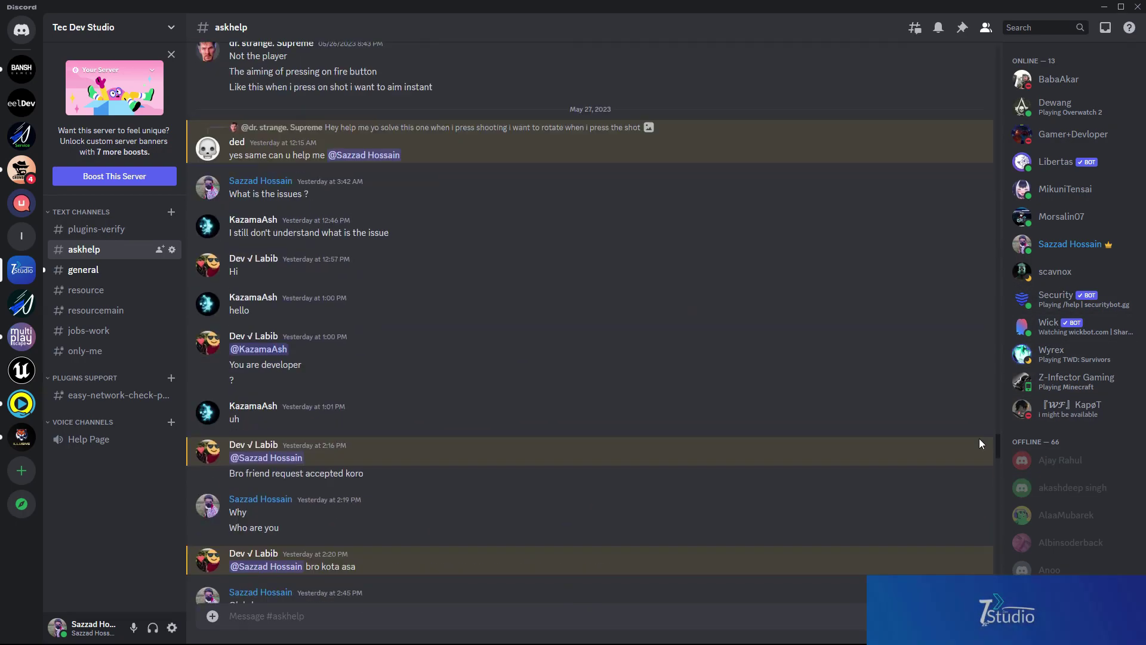
scroll(980, 438, "down", 15)
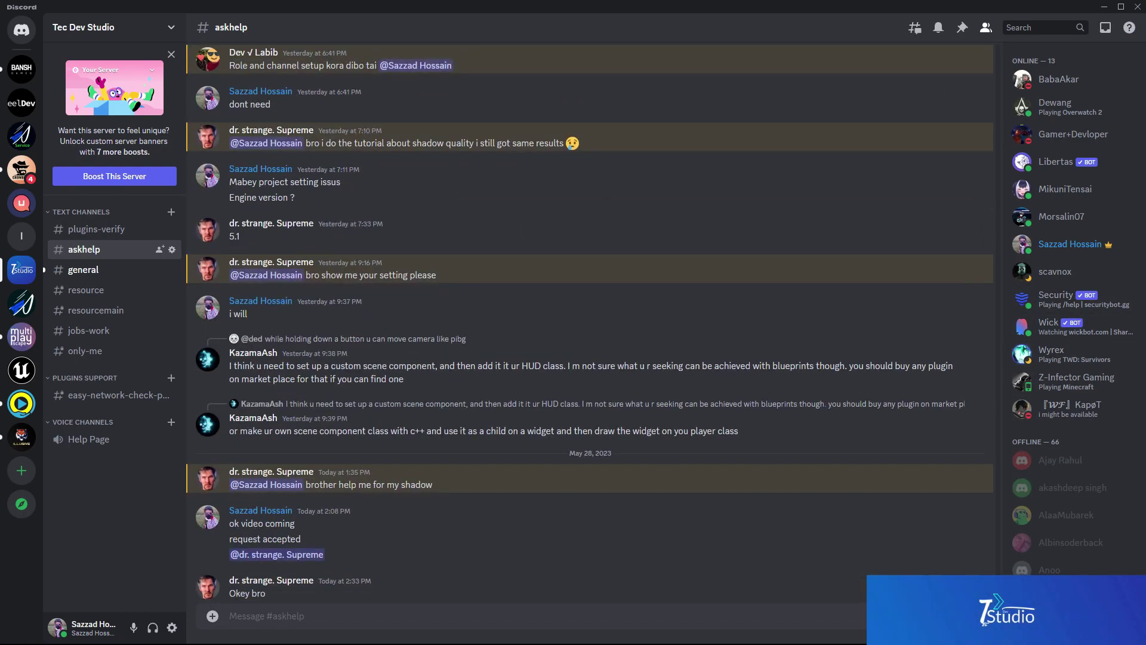
scroll(985, 537, "up", 15)
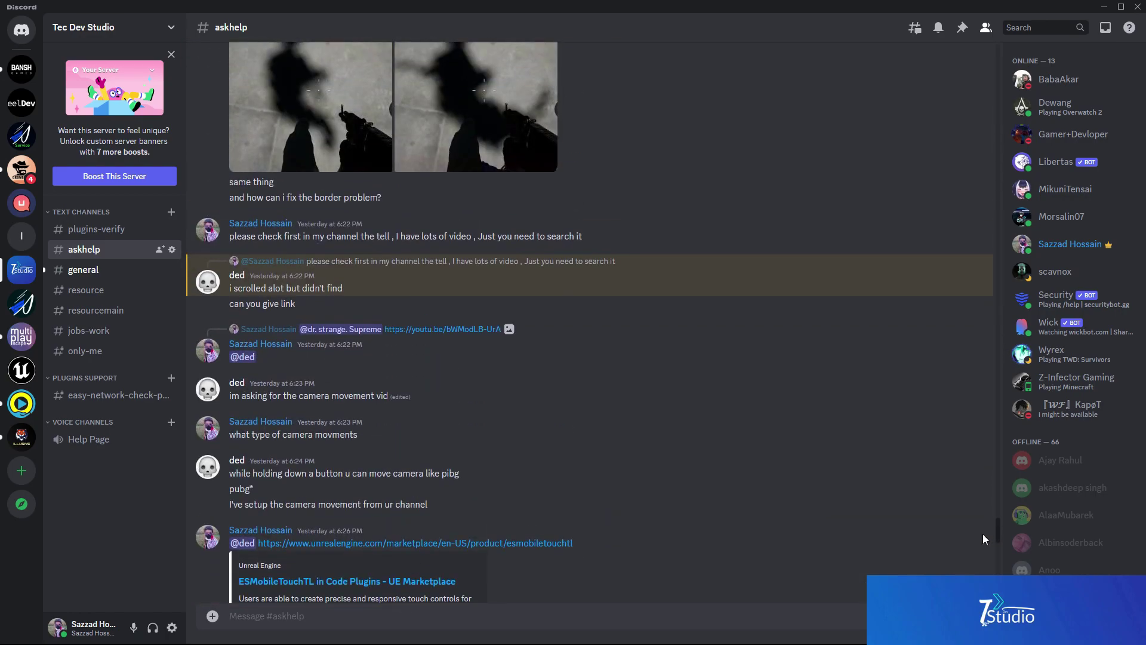
Read the askhelp discussion from the posted shadow screenshots to the May 28 help request and return to Unreal Editor.
left_click(1105, 7)
key("super")
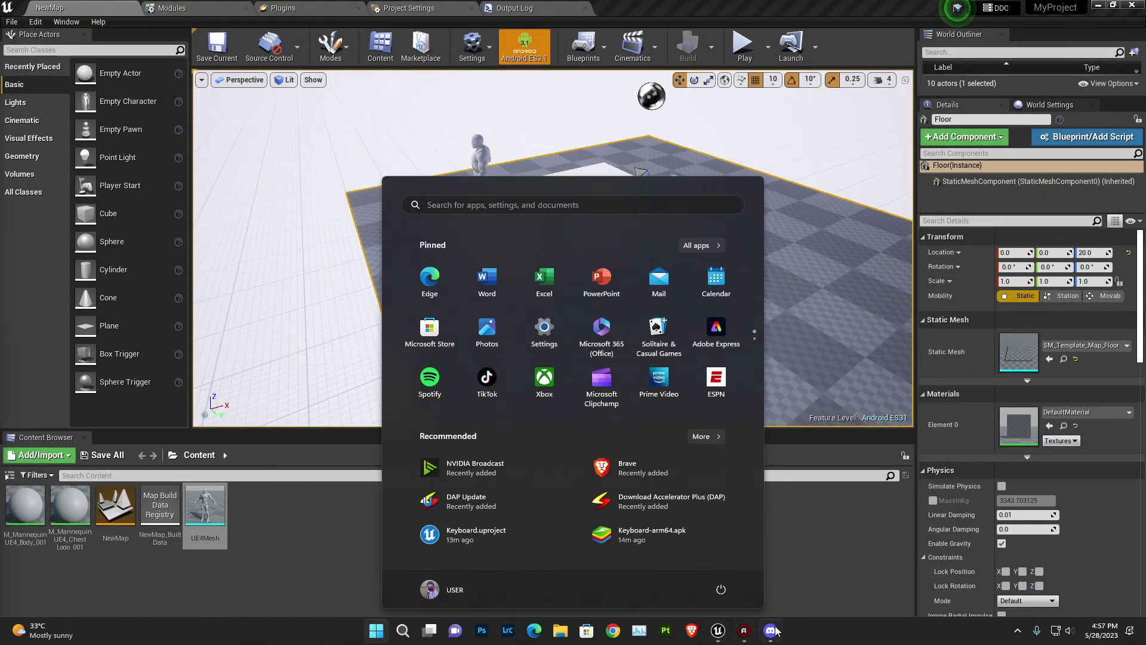
left_click(771, 630)
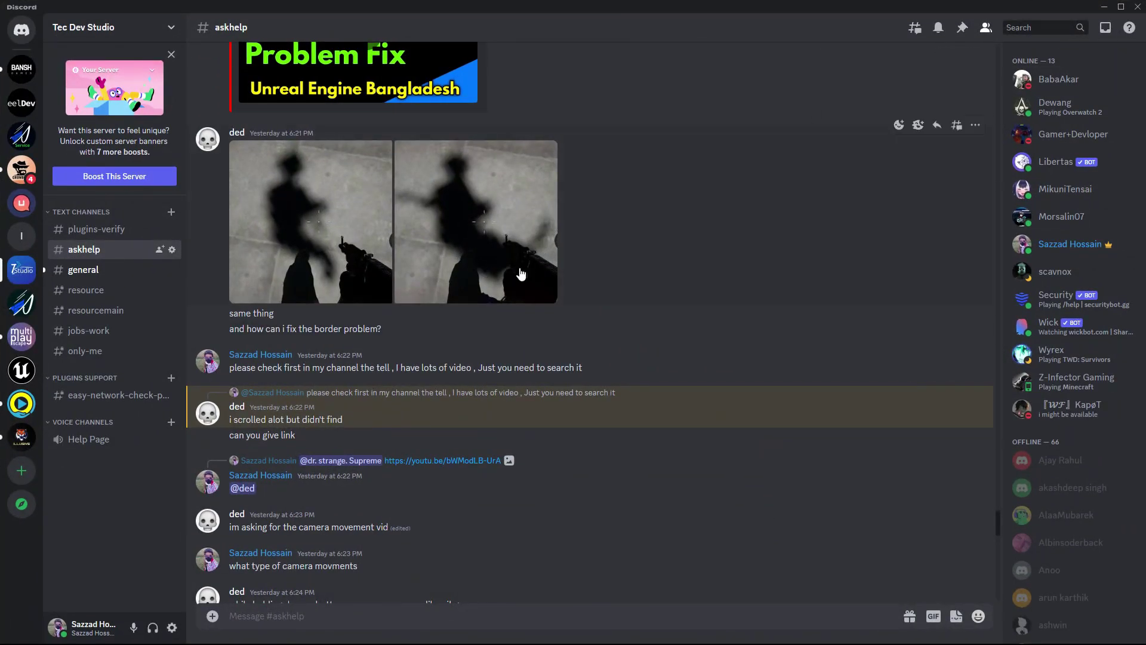
scroll(578, 175, "down", 20)
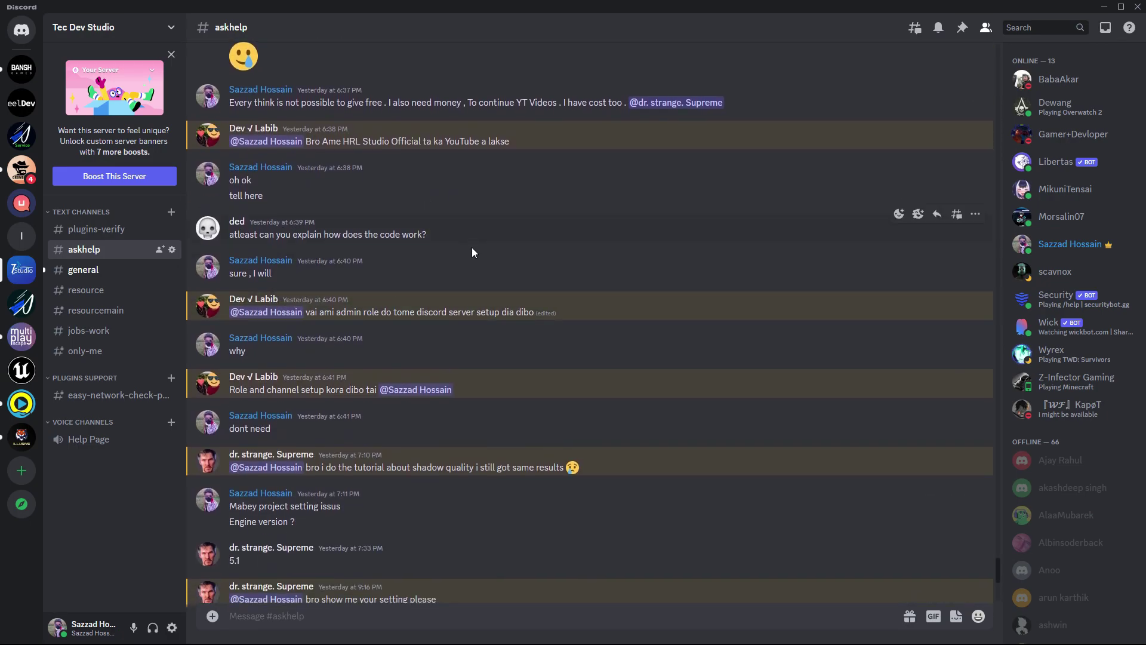
scroll(474, 250, "down", 3)
scroll(449, 285, "down", 3)
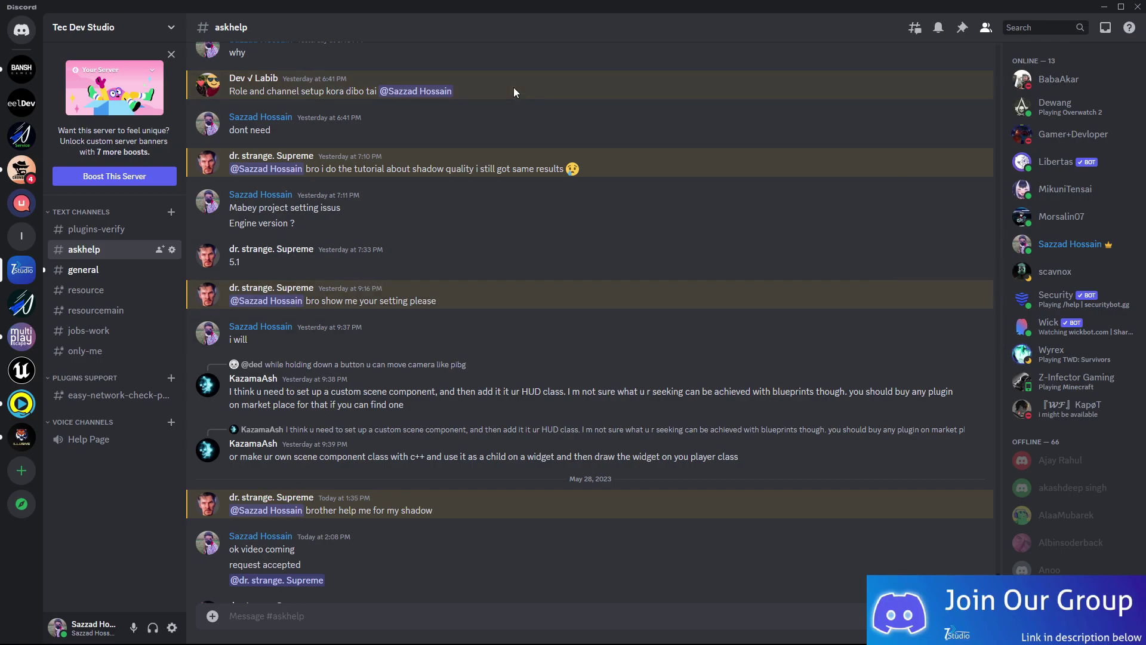
left_click(1104, 6)
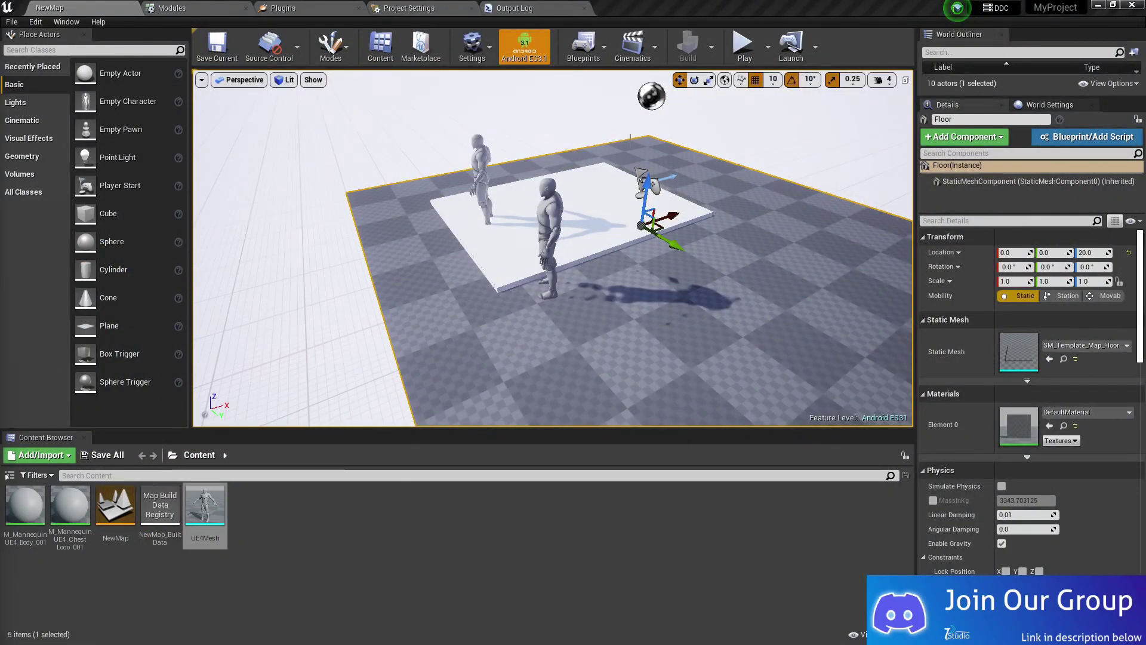
Examine the two mannequins' shadows on the white cube and the checkered floor from several angles and distances.
right_click_drag(630, 139, 601, 133)
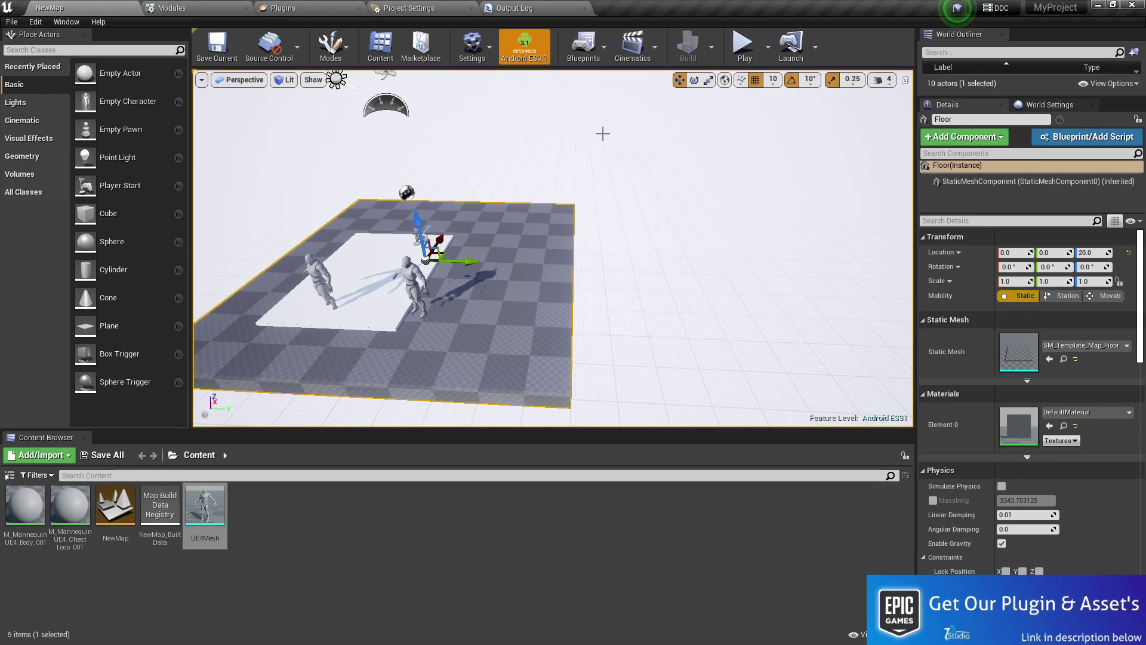
right_click_drag(567, 189, 596, 168)
left_click(597, 167)
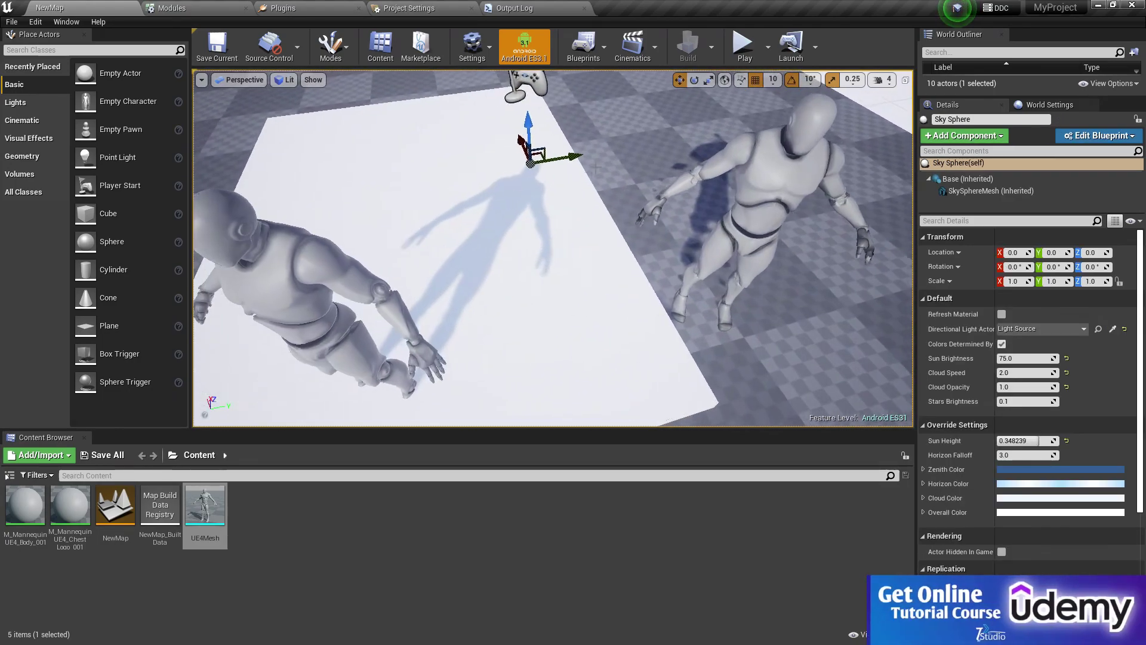
right_click_drag(537, 263, 502, 260)
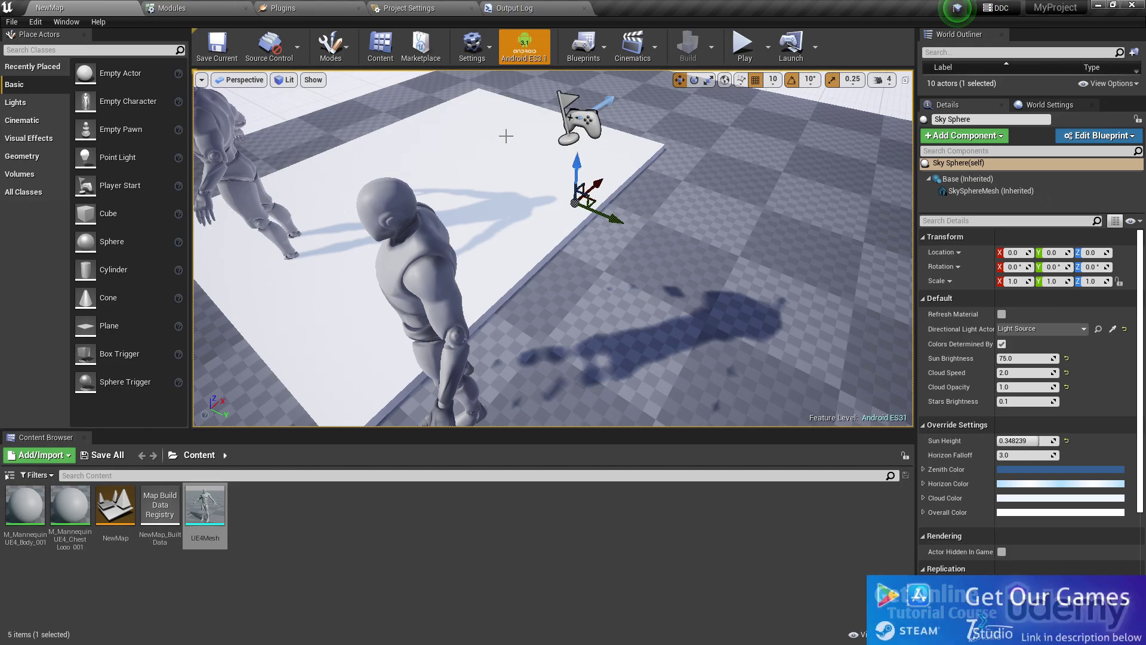
right_click_drag(537, 200, 639, 204)
key("a")
right_click_drag(492, 198, 502, 198)
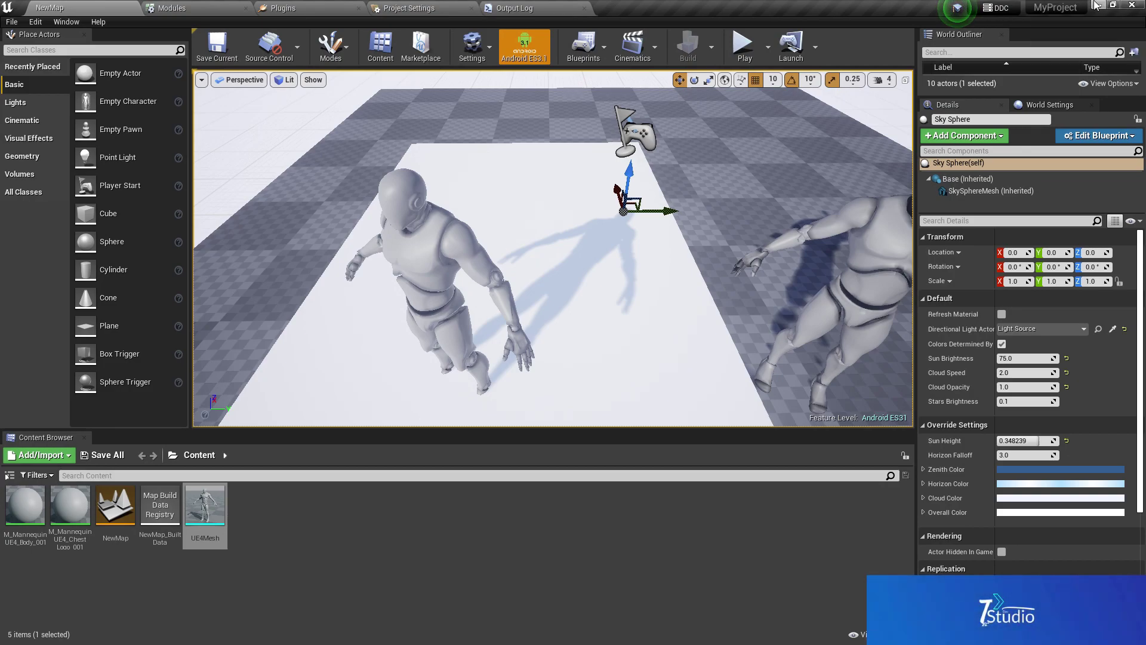
right_click_drag(553, 248, 516, 233)
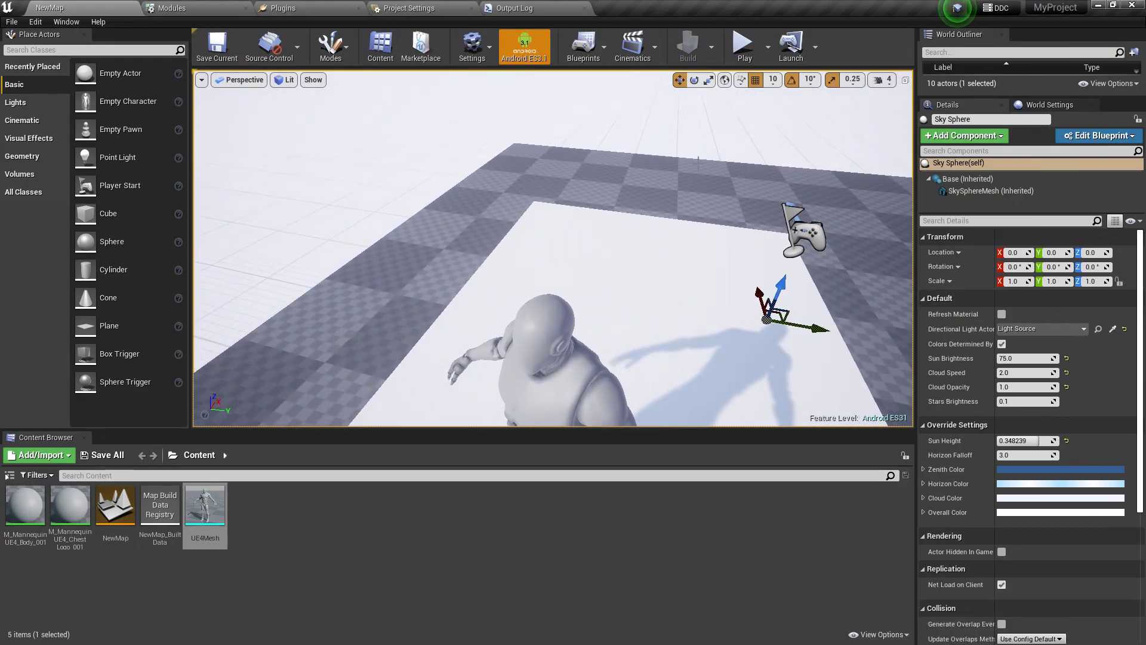
right_click_drag(699, 162, 759, 144)
left_click(699, 163)
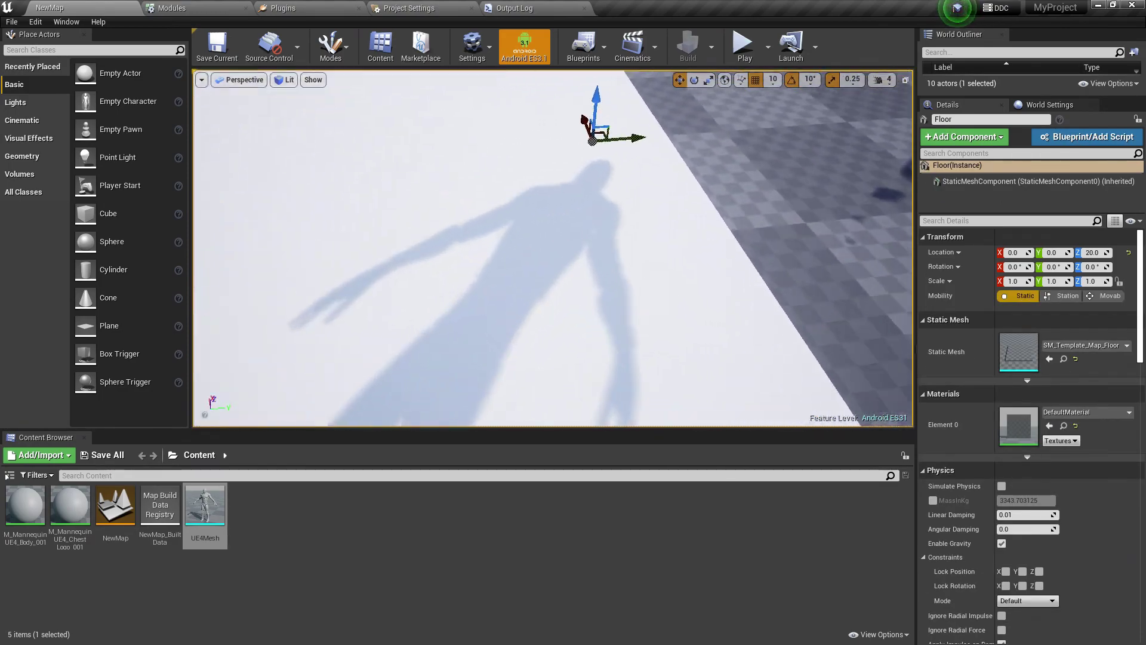
right_click_drag(553, 247, 554, 248)
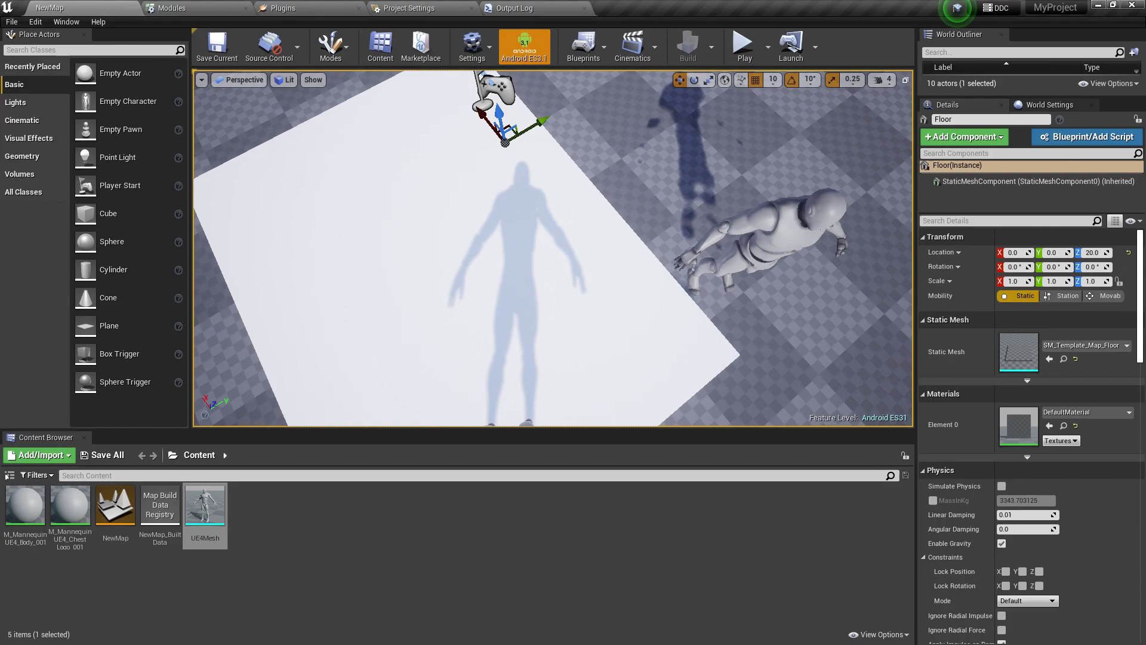
right_click_drag(545, 287, 484, 224)
left_click(545, 286)
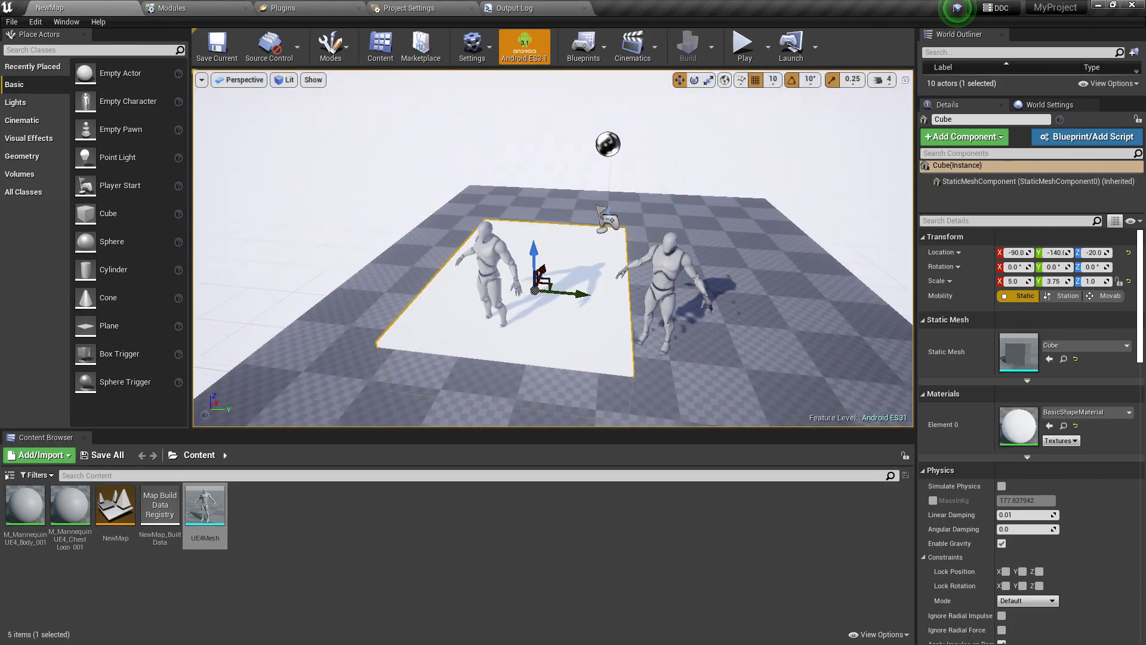
right_click_drag(545, 287, 490, 293)
left_click(545, 287)
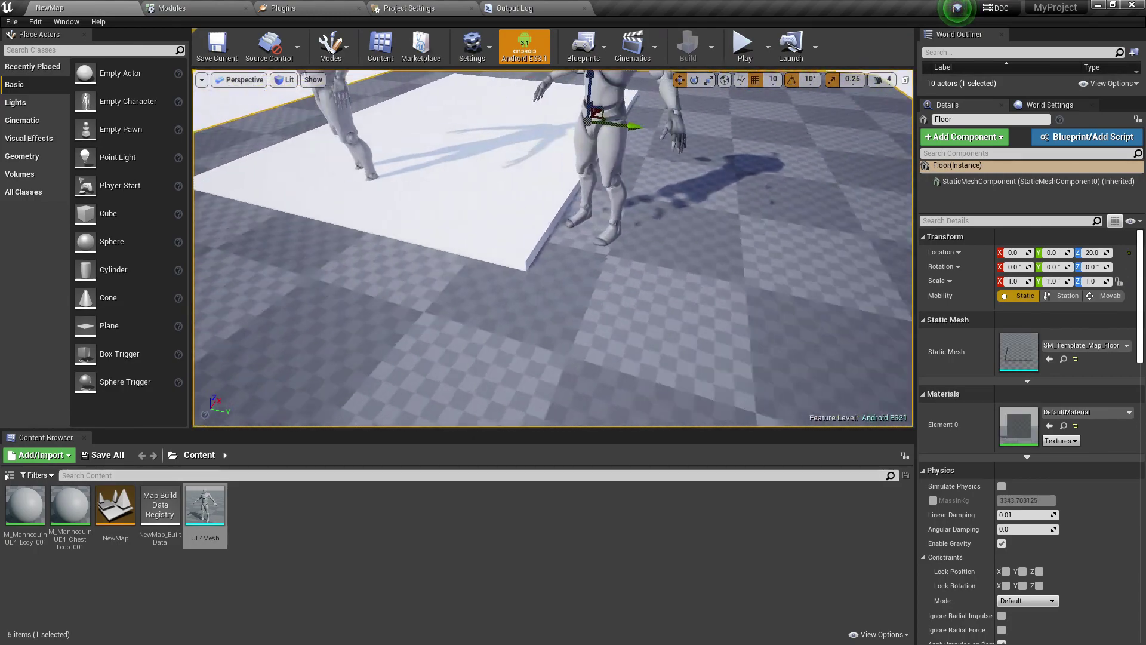
Select the white cube platform and inspect its Overridden Light Map Res setting under Lighting.
right_click_drag(717, 221, 794, 212)
left_click(725, 214)
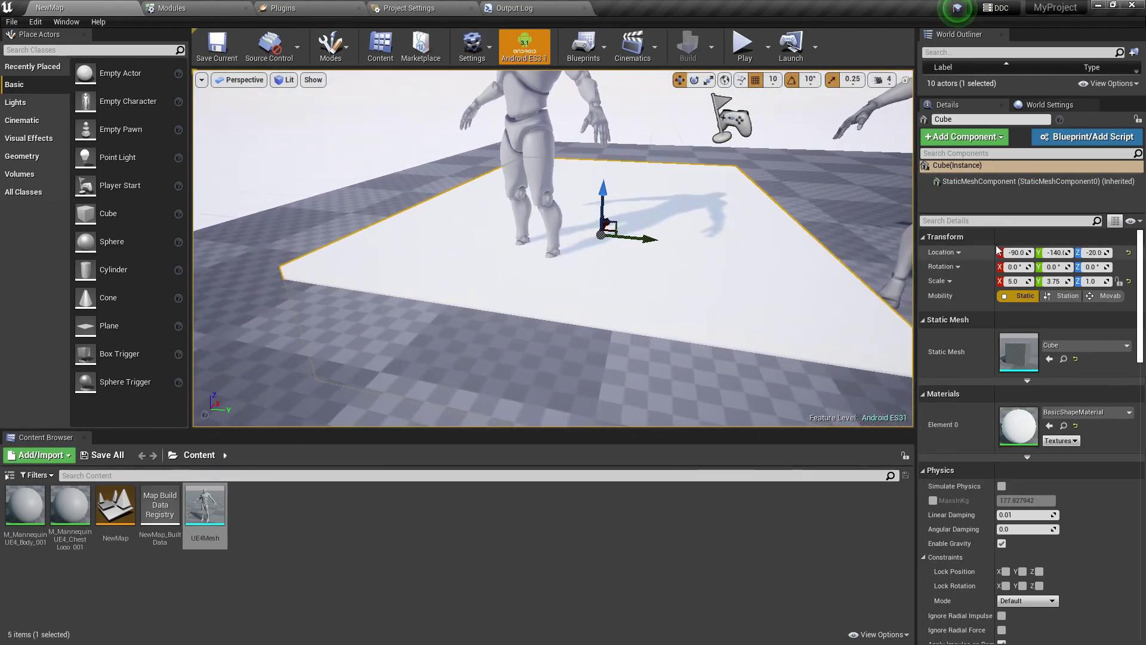
scroll(994, 268, "down", 15)
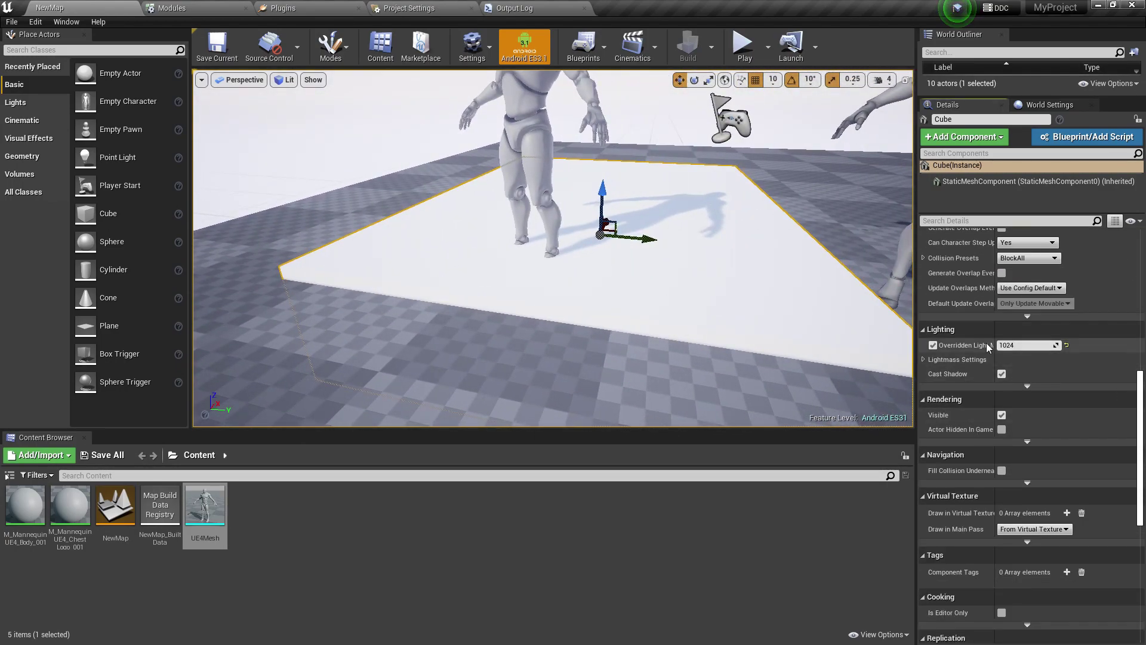
left_click_drag(993, 334, 1031, 334)
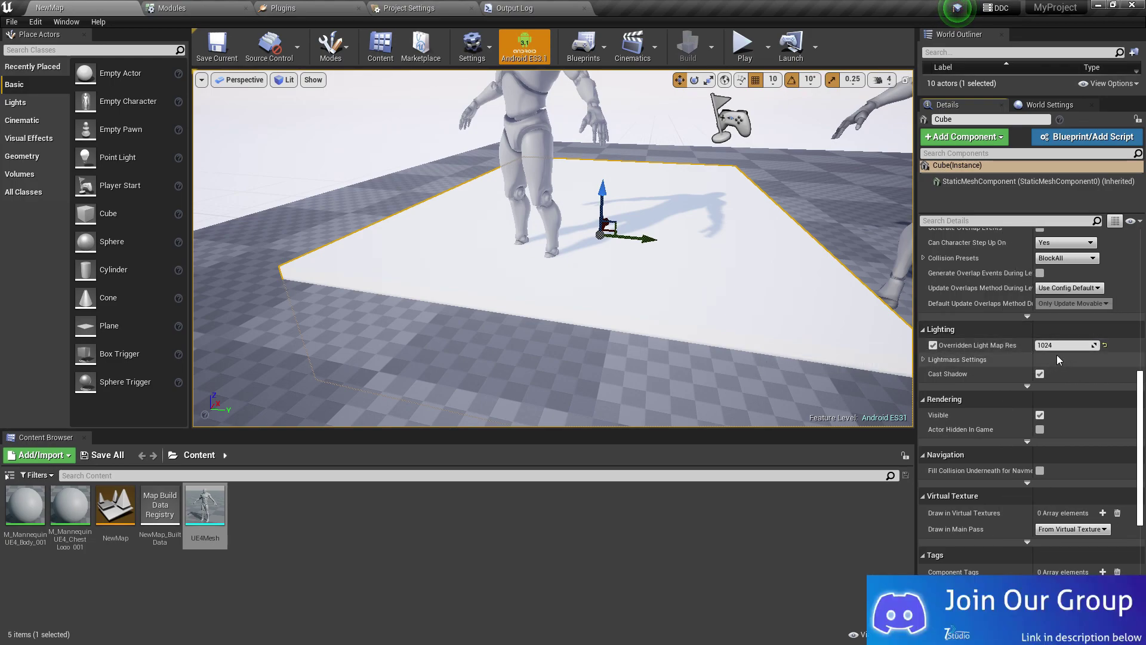
Check the light map setting of the mannequin on the white cube and examine its shadow up close.
left_click(535, 158)
key("f")
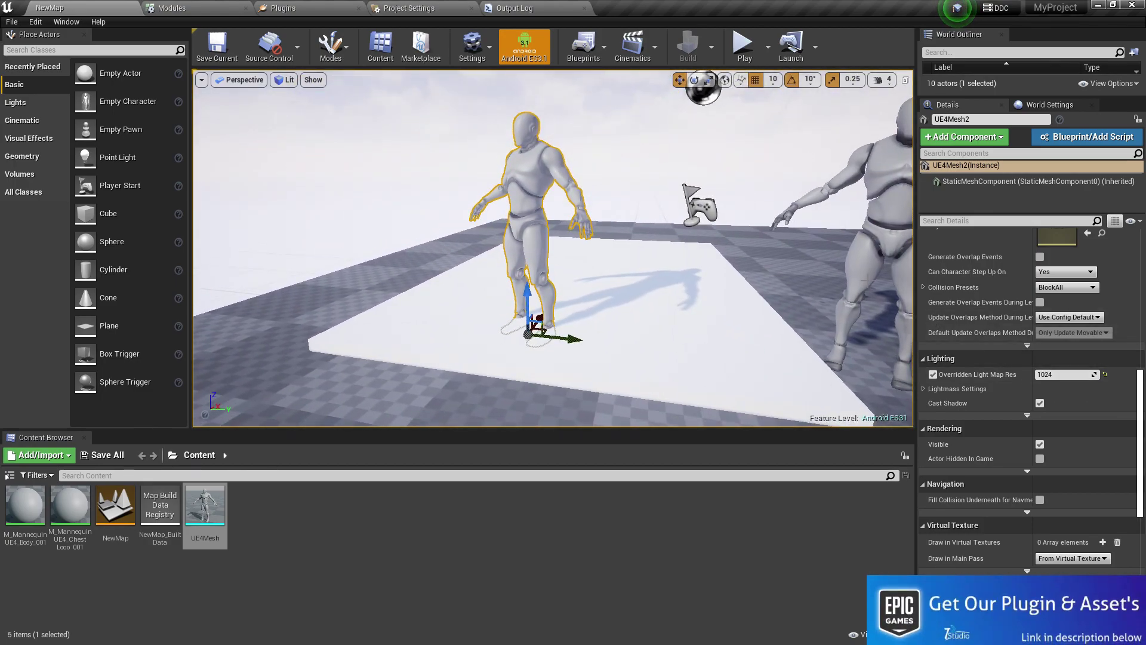
left_click(753, 320)
right_click_drag(753, 320, 753, 412)
key("w")
key("s")
mouse_move(699, 303)
right_mouse_down()
mouse_move(734, 341)
mouse_move(699, 303)
right_mouse_up()
key("w")
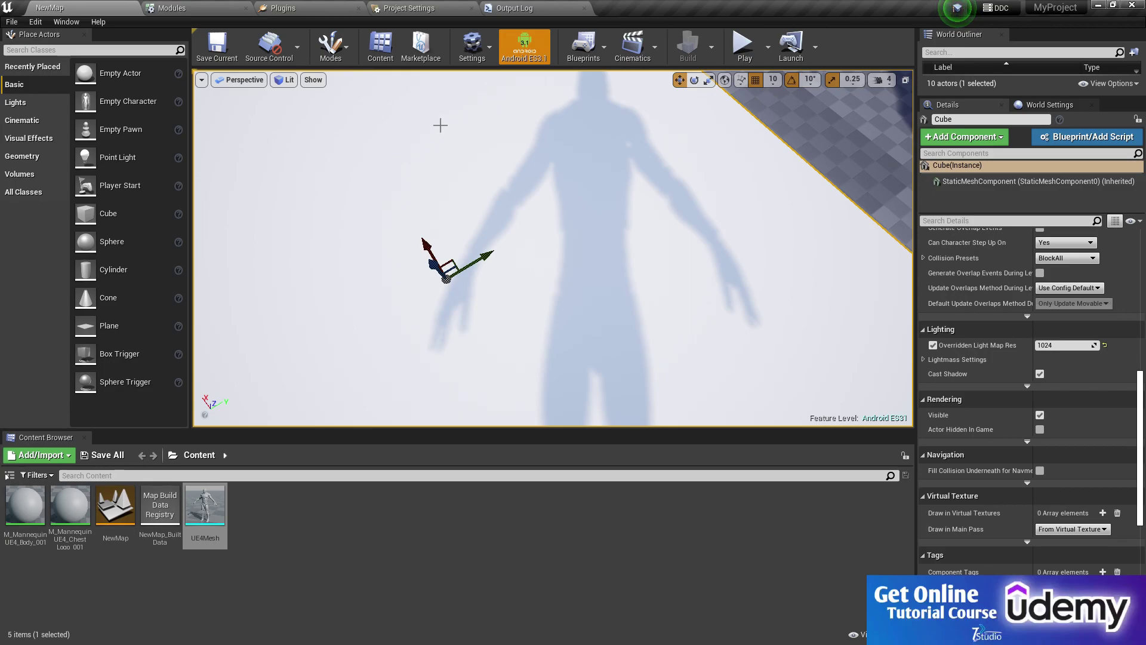
Set Mobile MSAA to 4x MSAA in the project's Engine Rendering settings.
left_click(335, 8)
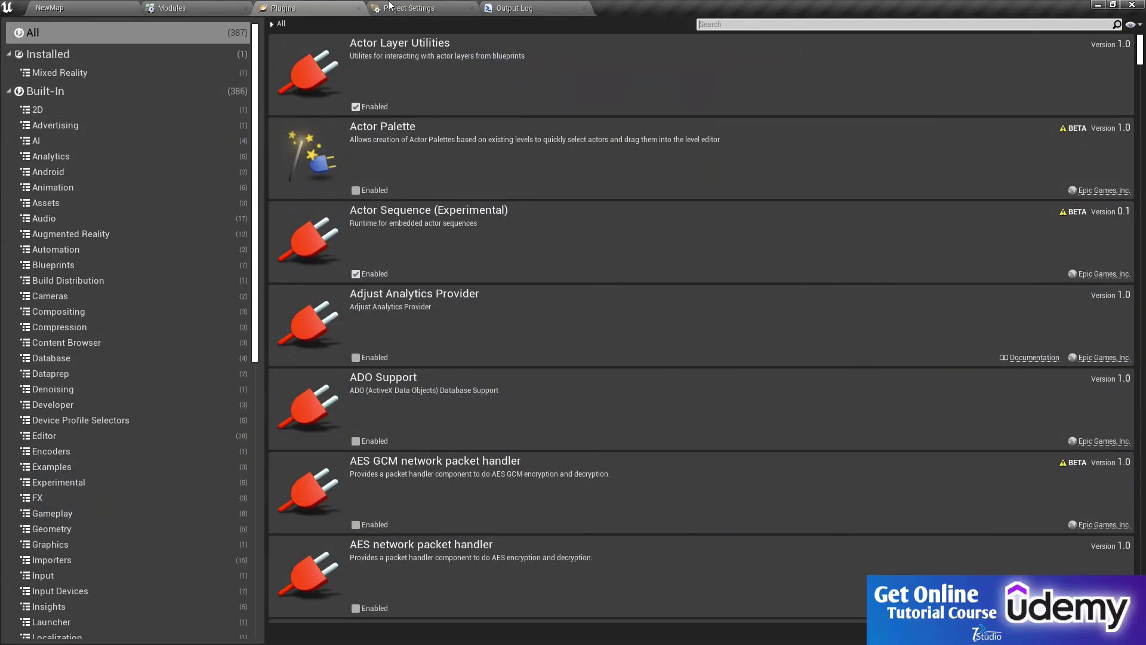
left_click(409, 8)
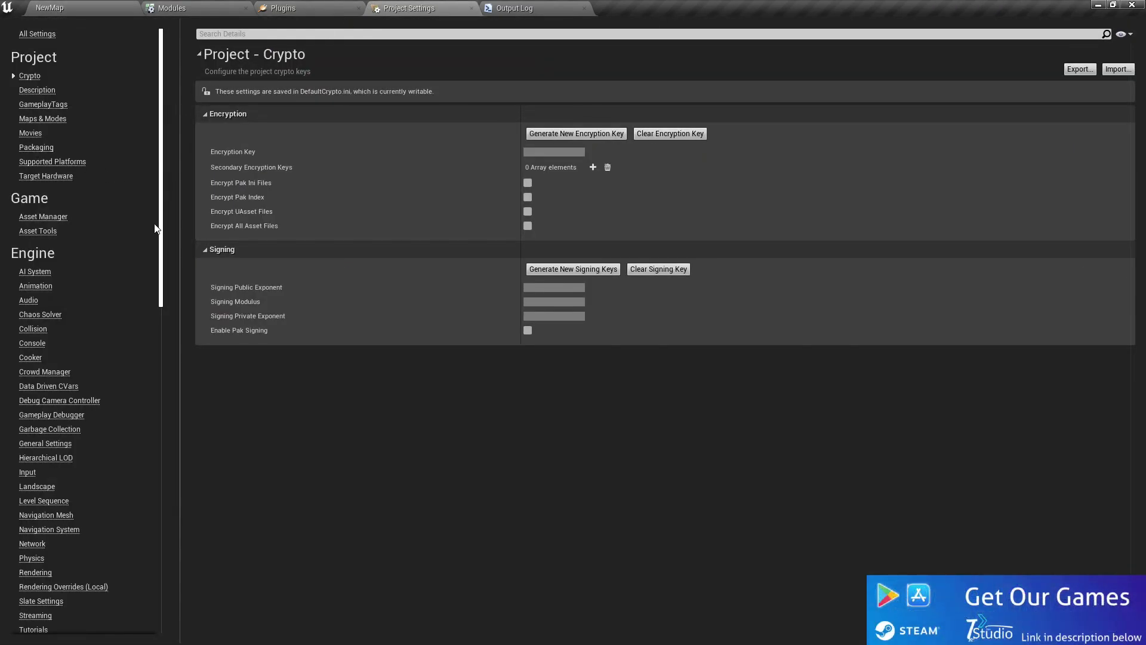
left_click_drag(163, 285, 173, 397)
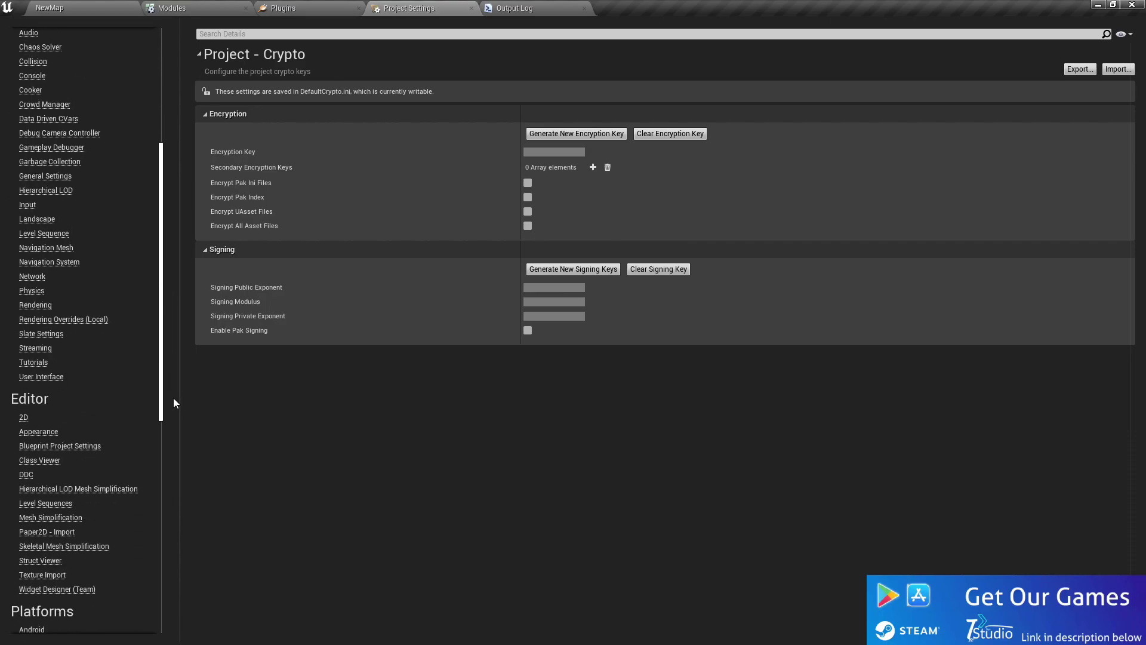
left_click(36, 304)
left_click(554, 159)
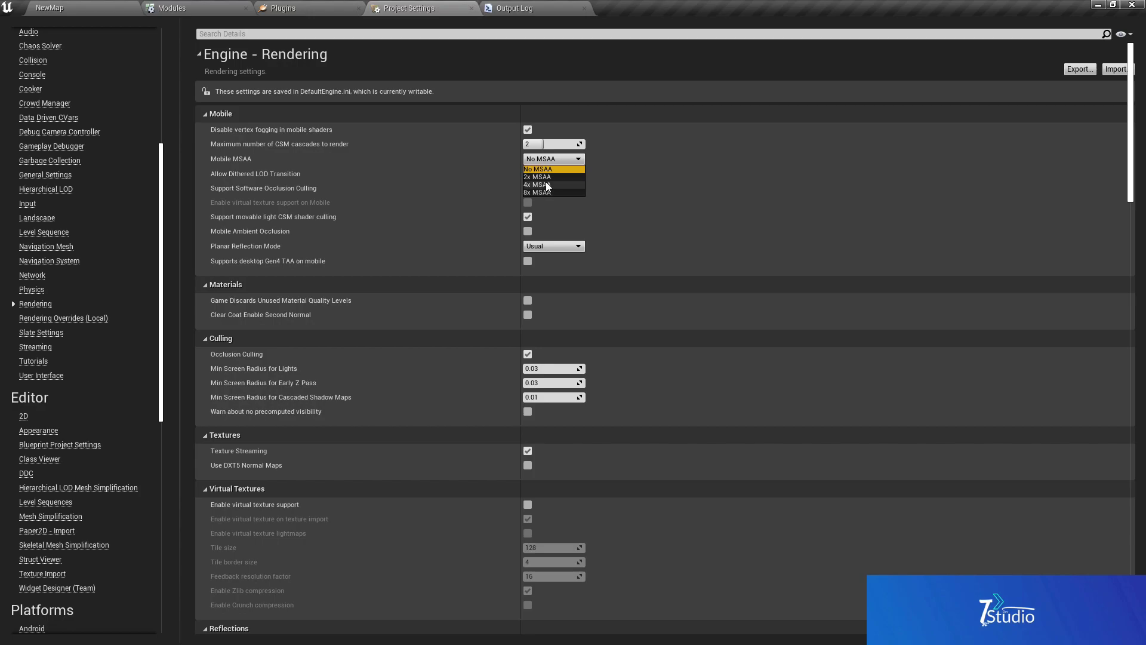
left_click(546, 185)
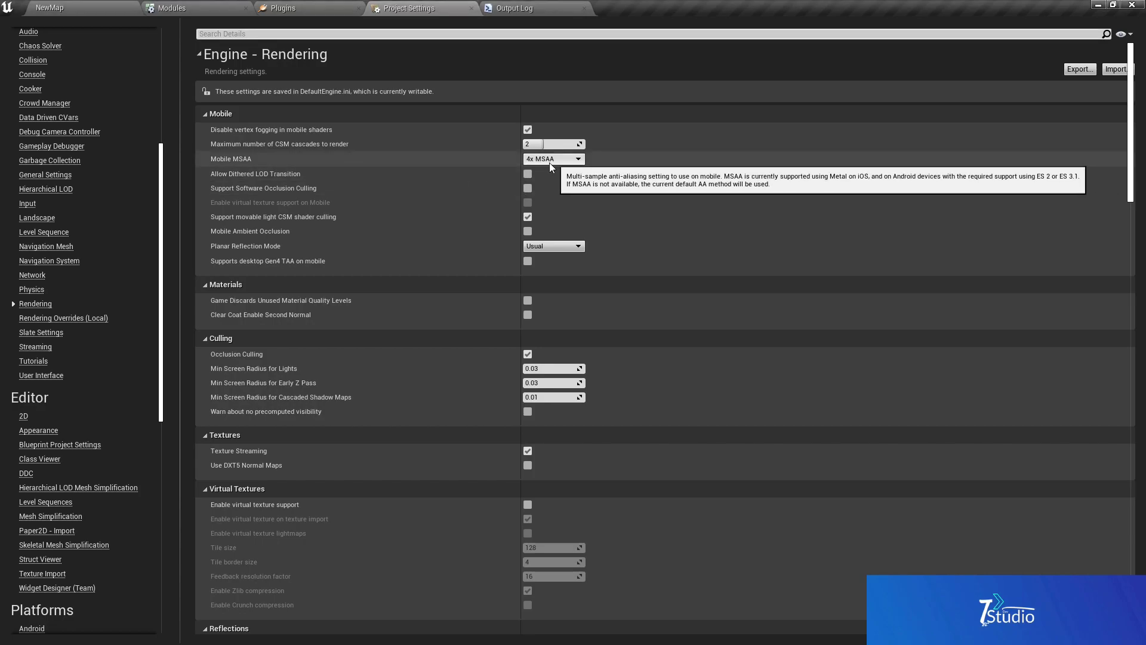
Set the Anti-Aliasing Method to MSAA in the Default Settings of the project's Engine Rendering settings.
mouse_move(1133, 149)
left_mouse_down()
mouse_move(1142, 320)
mouse_move(1130, 473)
mouse_move(1120, 403)
mouse_move(1120, 519)
mouse_move(1114, 443)
left_mouse_up()
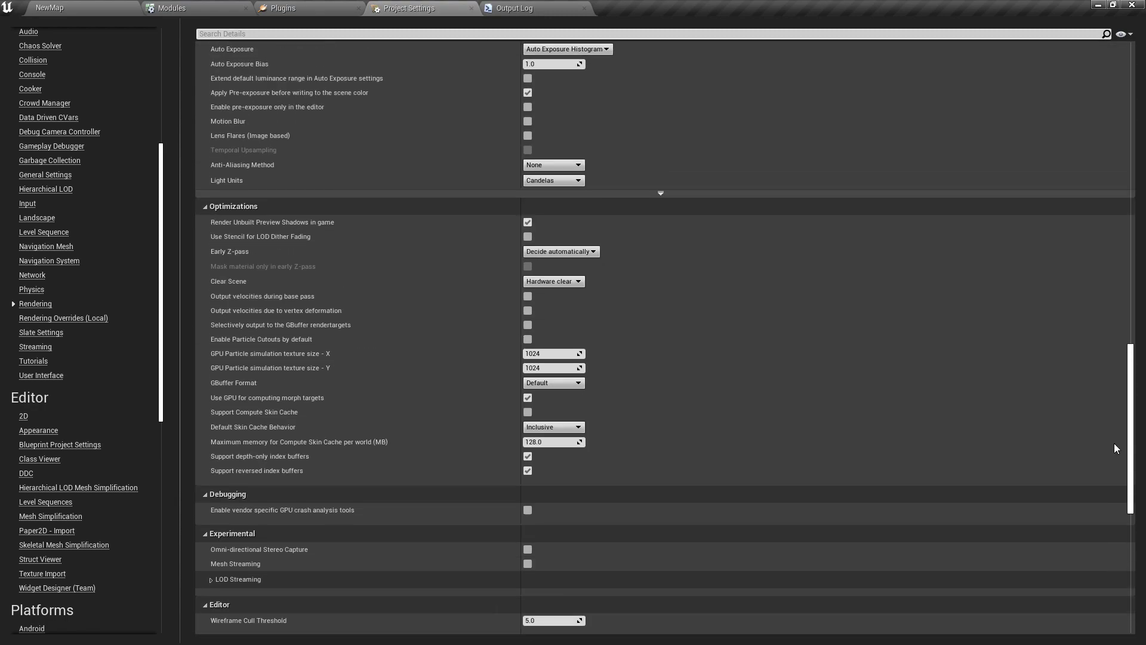
scroll(1114, 436, "up", 15)
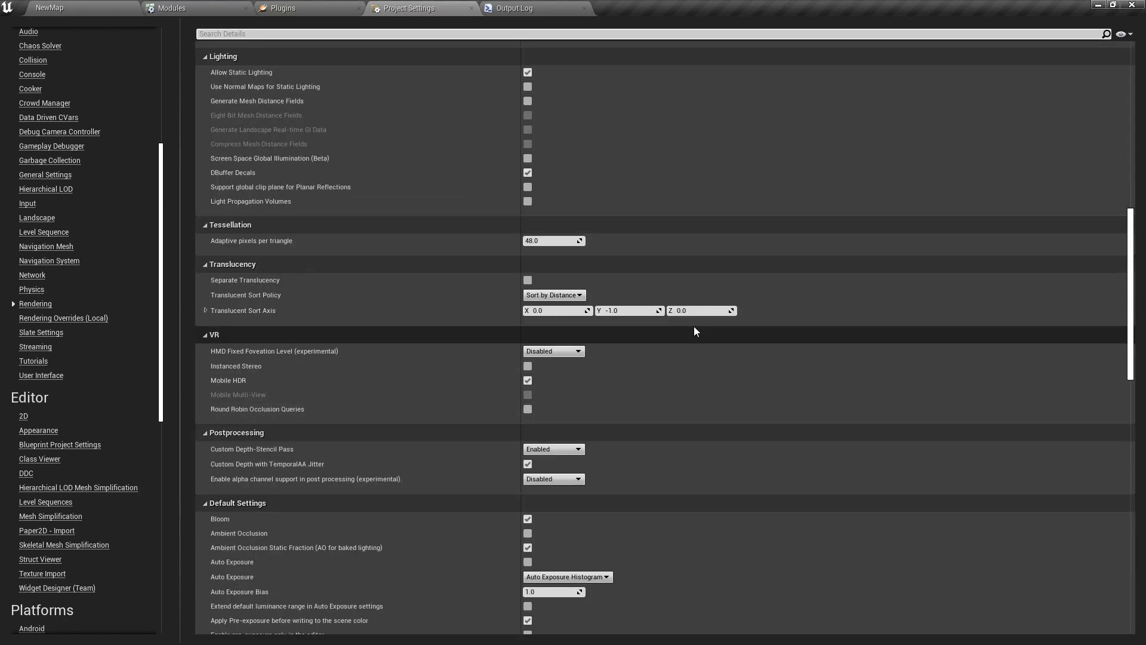
scroll(694, 326, "up", 5)
scroll(693, 326, "down", 4)
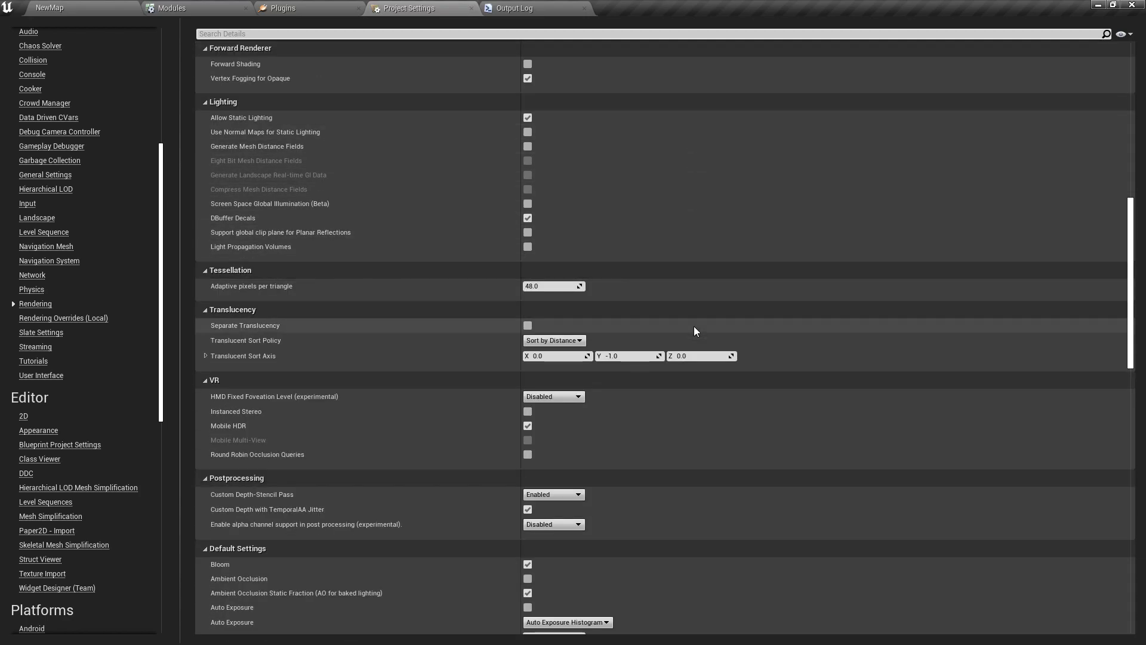
scroll(694, 326, "down", 2)
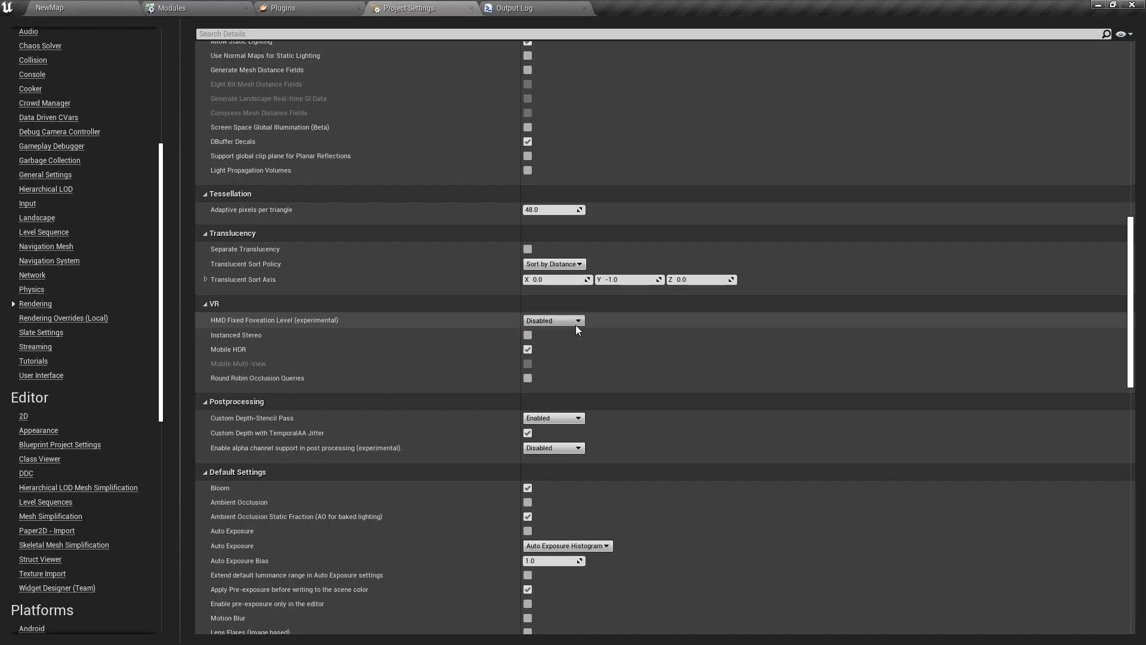
scroll(1131, 328, "down", 2)
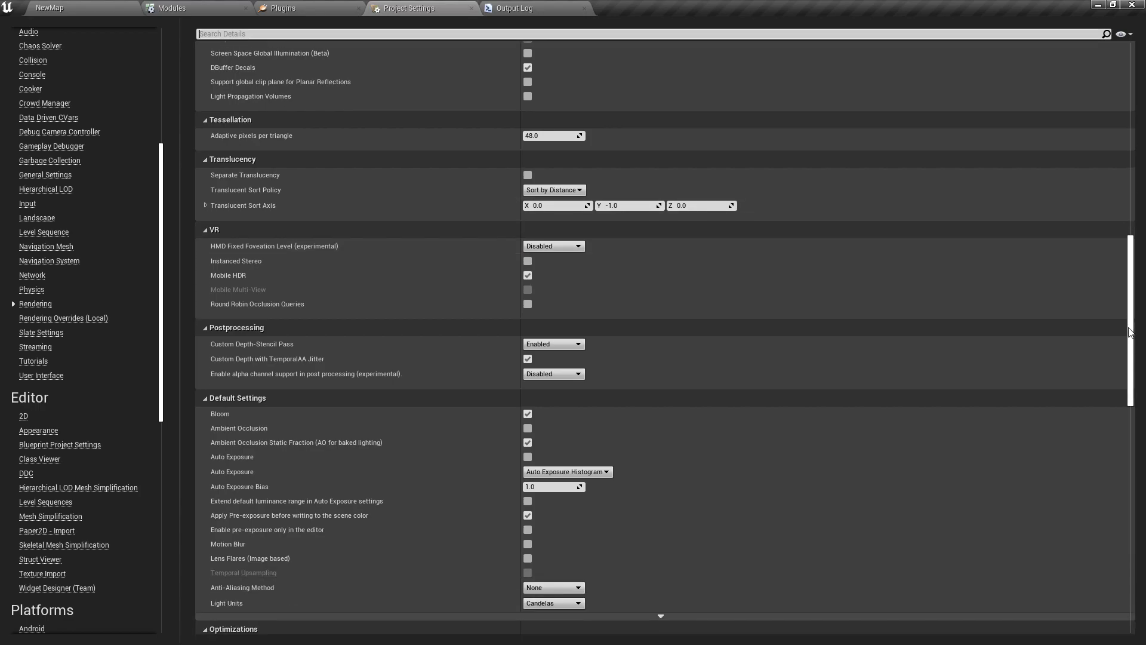
scroll(1130, 333, "down", 10)
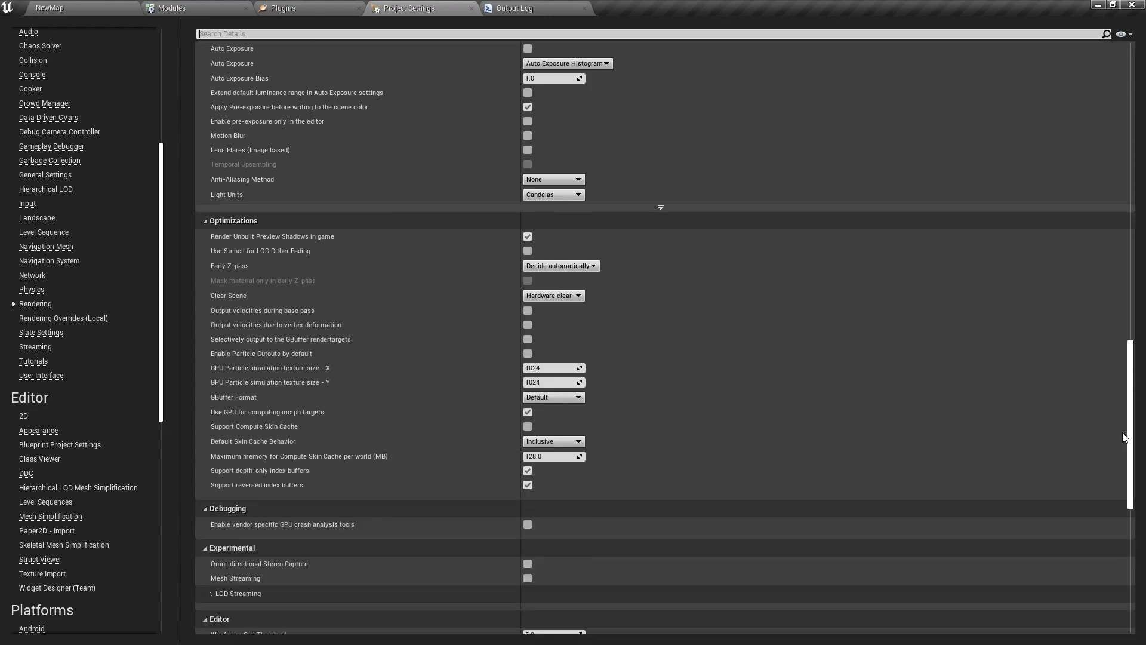
left_click(660, 208)
left_click(563, 179)
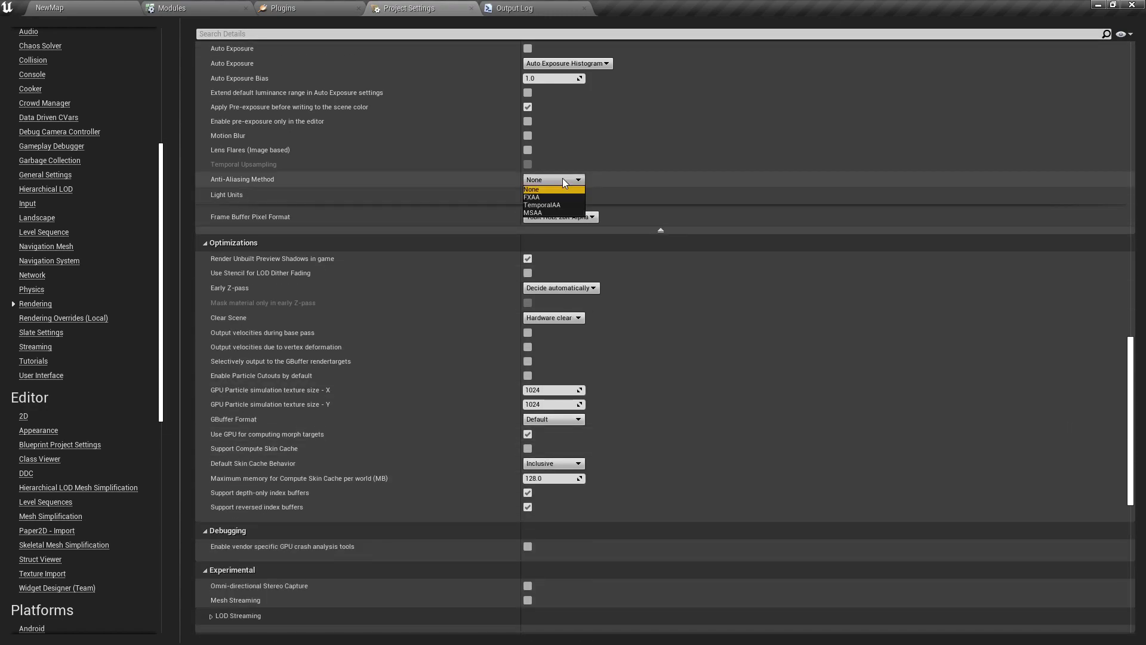
left_click(562, 178)
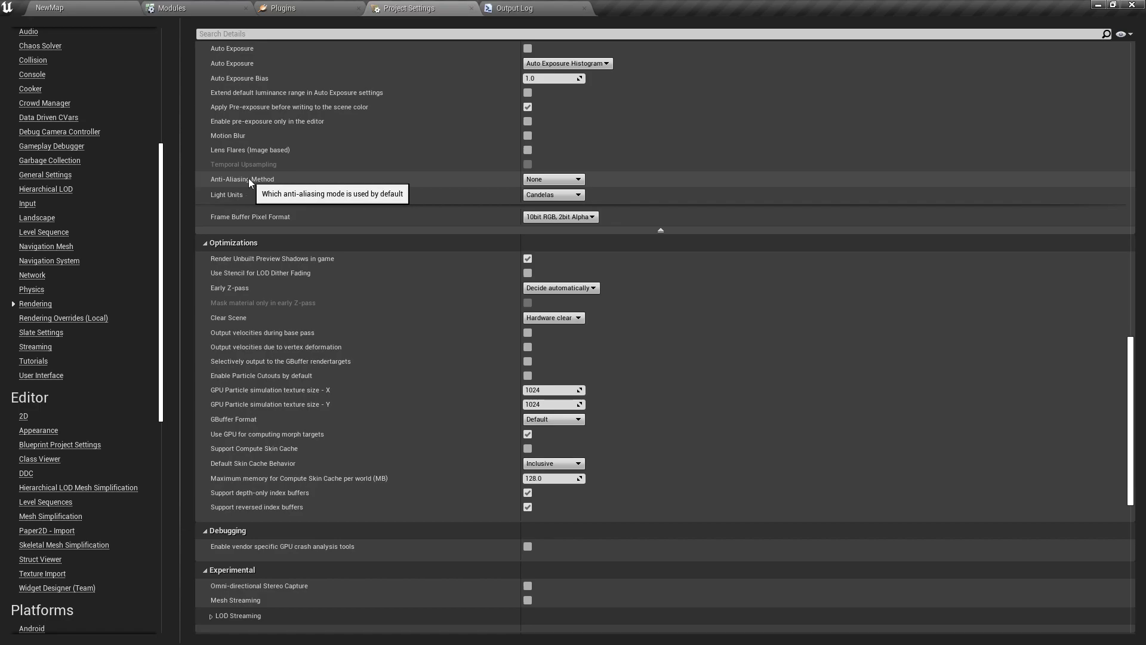
left_click(558, 179)
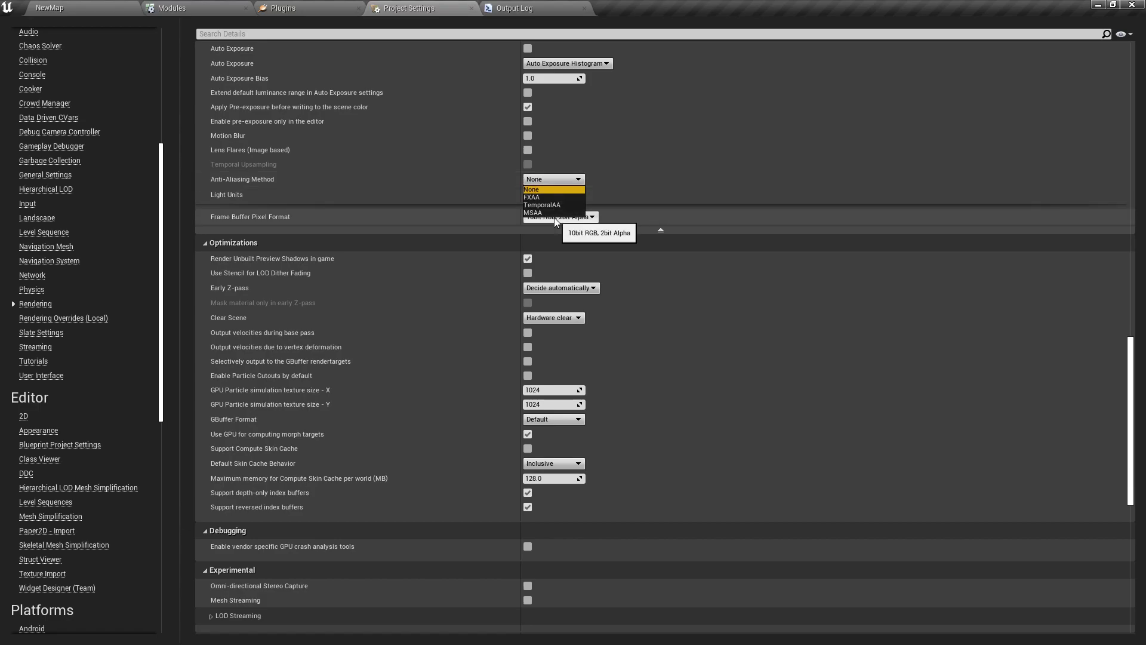
left_click(556, 214)
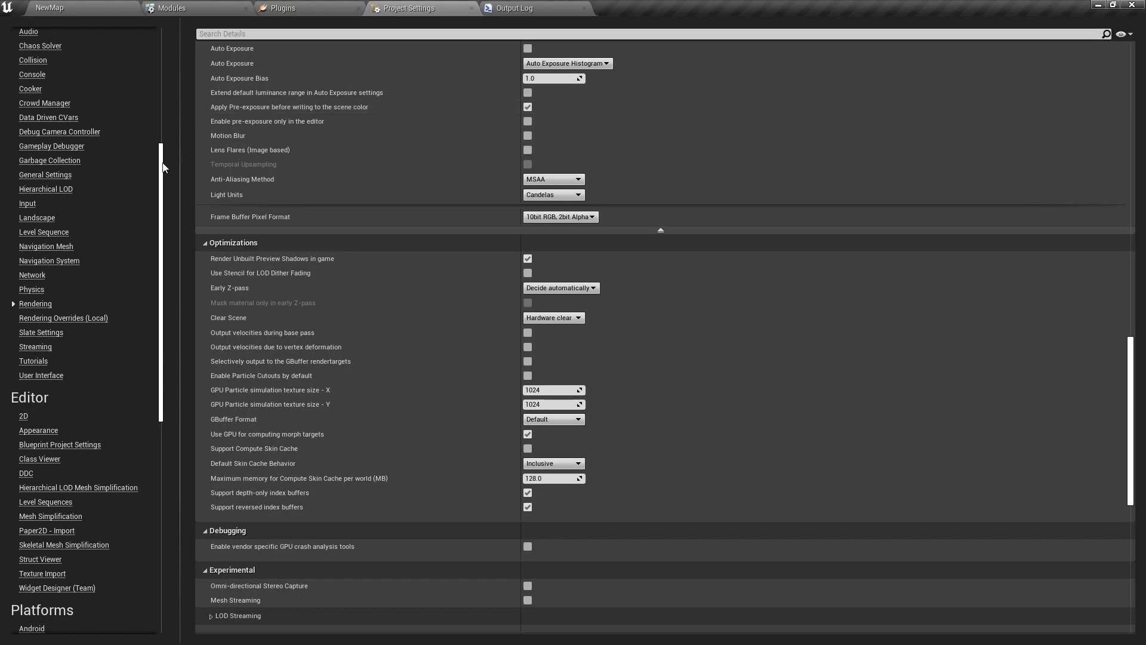
Open the project's Target Hardware settings to check the optimization targets and pending changes.
left_click_drag(161, 164, 227, 6)
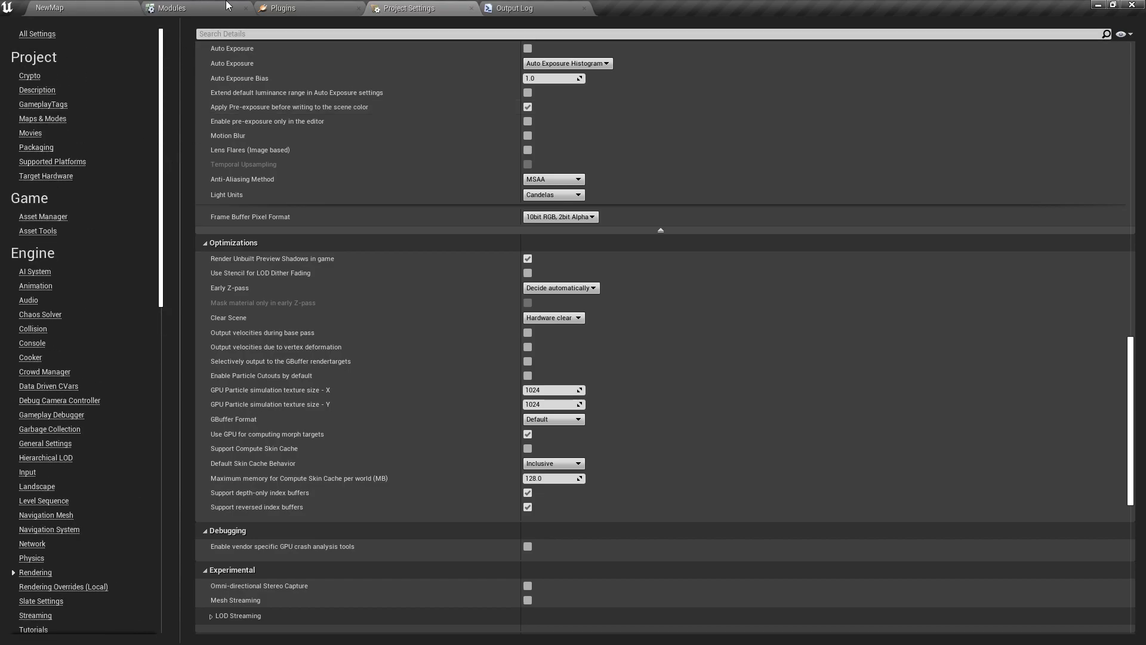
left_click(54, 162)
left_click(32, 179)
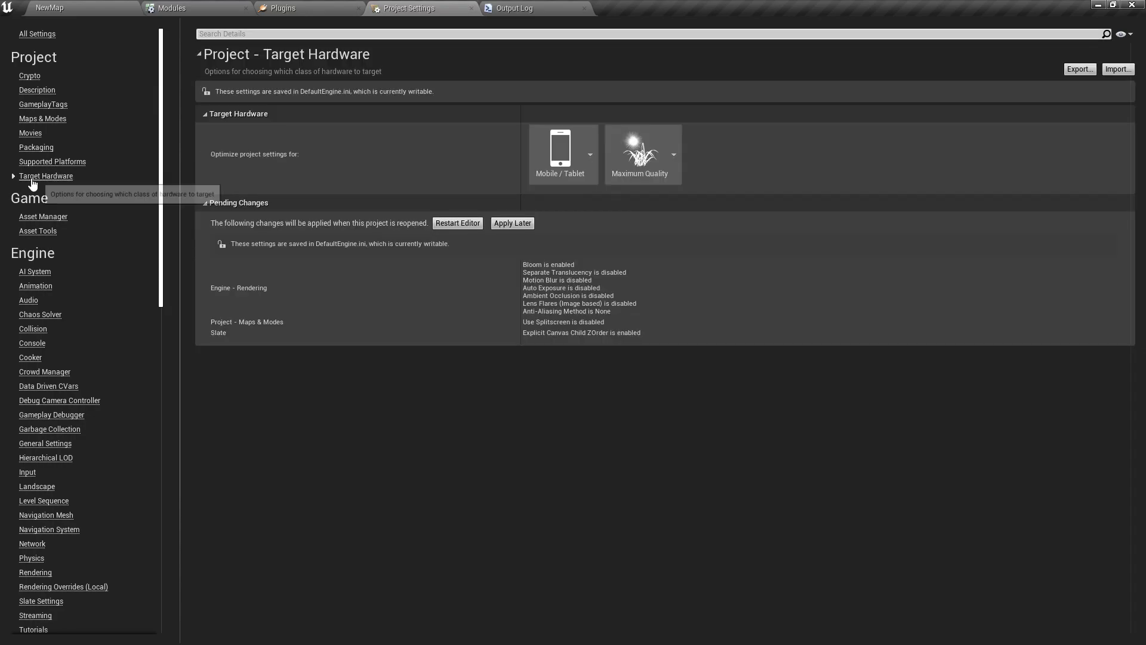
Return to the NewMap level and examine the mannequins' shadows on the white cube and checkered floor from several angles and up close.
left_click(61, 7)
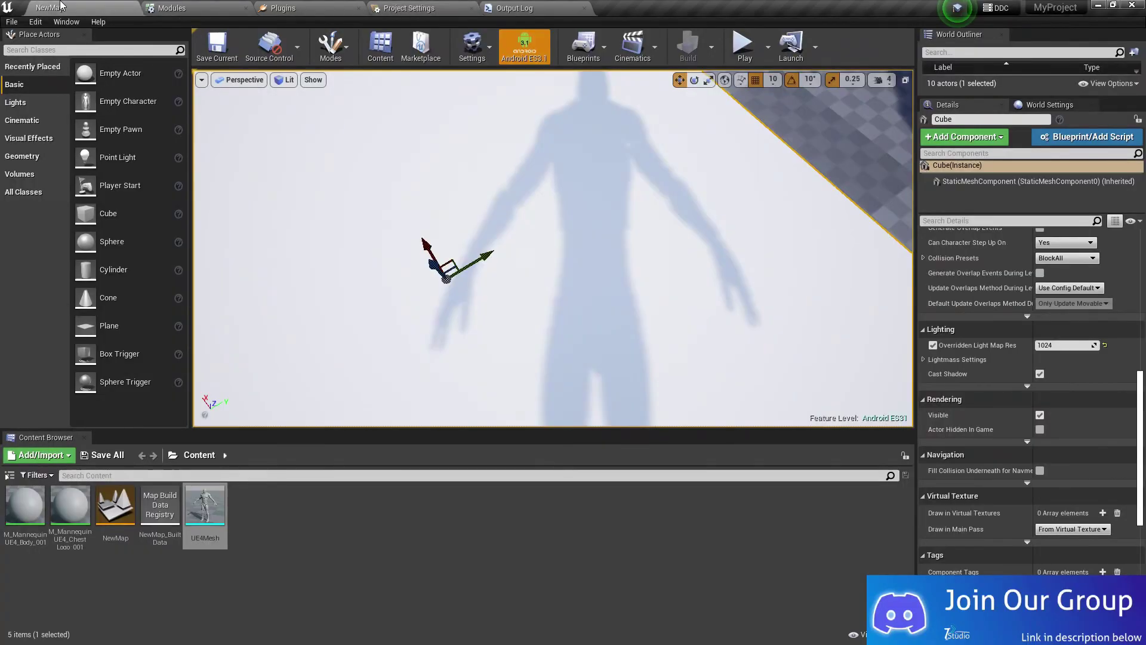
left_click(525, 53)
right_click_drag(648, 193, 776, 192)
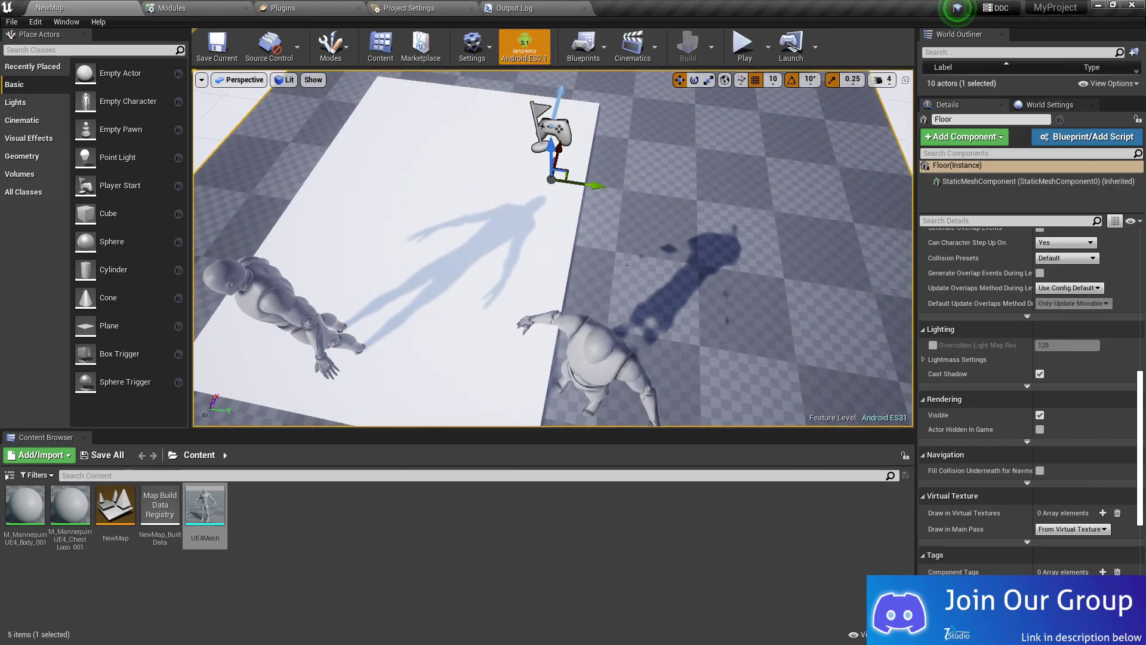
right_click_drag(579, 173, 442, 179)
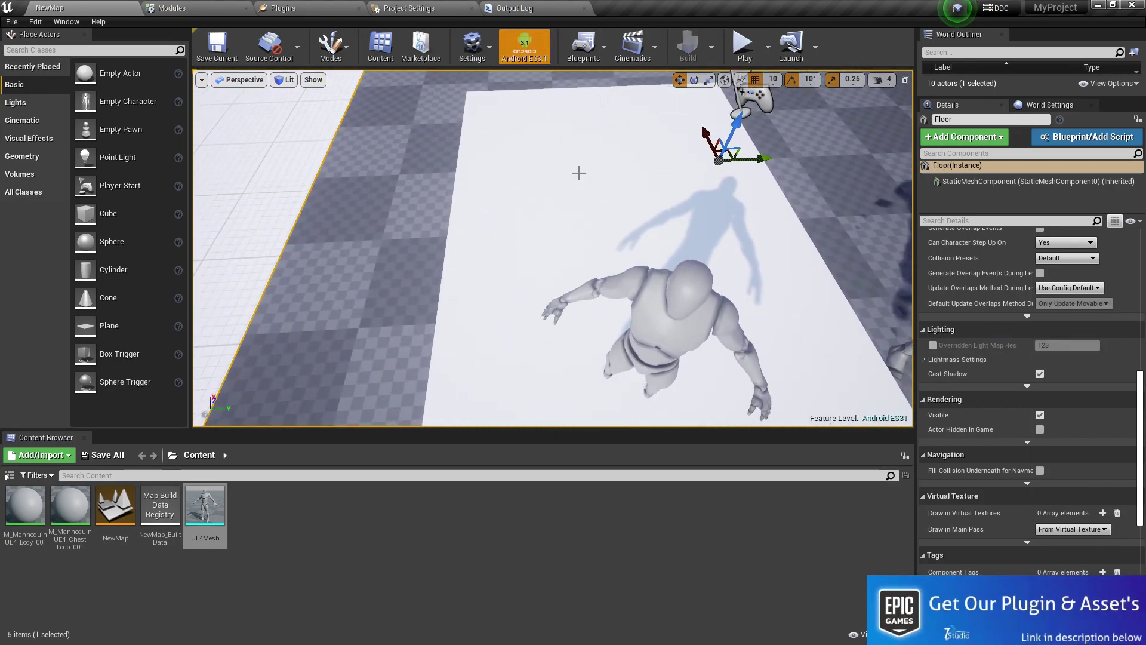
right_click_drag(724, 265, 848, 298)
key("w")
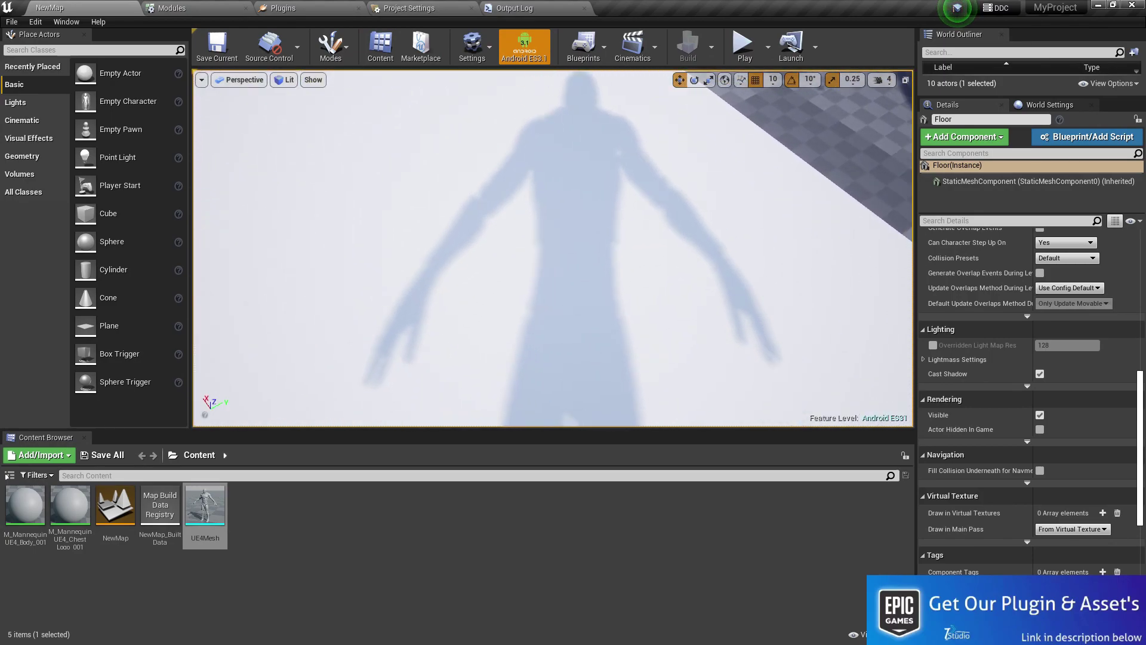
right_click_drag(714, 166, 715, 166)
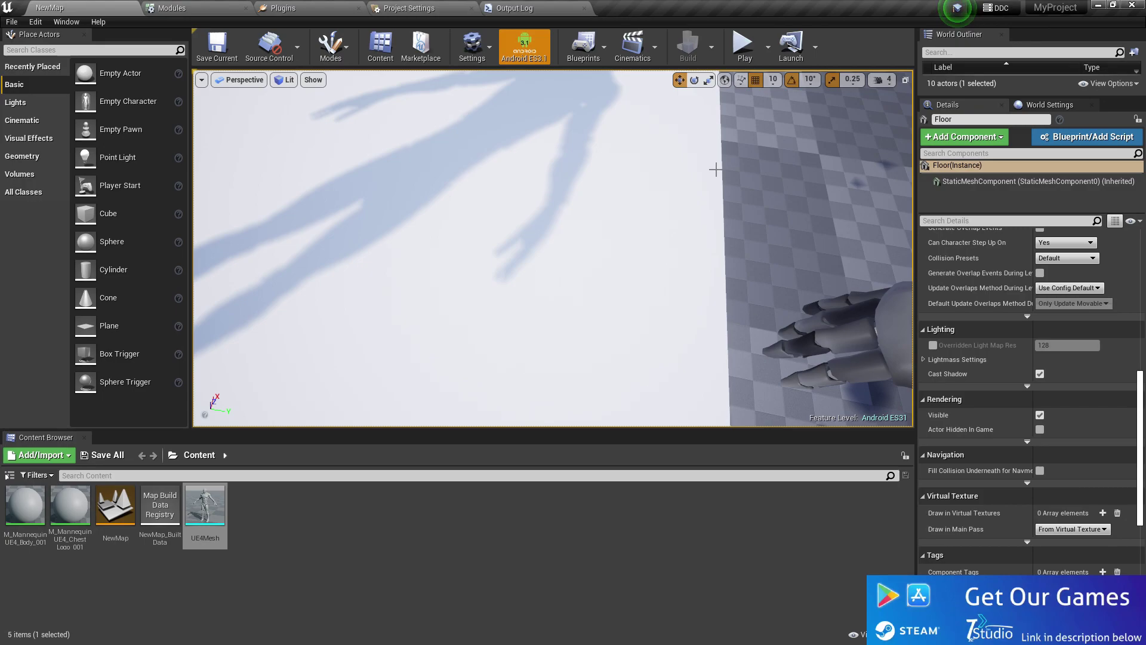
right_click_drag(716, 169, 645, 167)
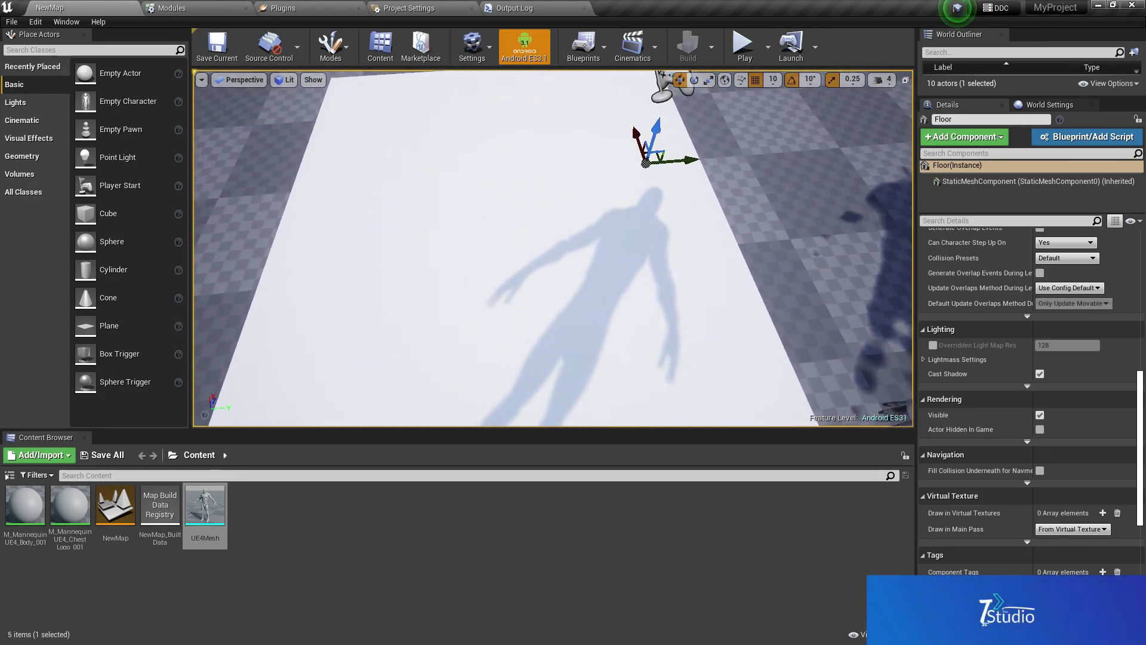
right_click_drag(729, 222, 729, 222)
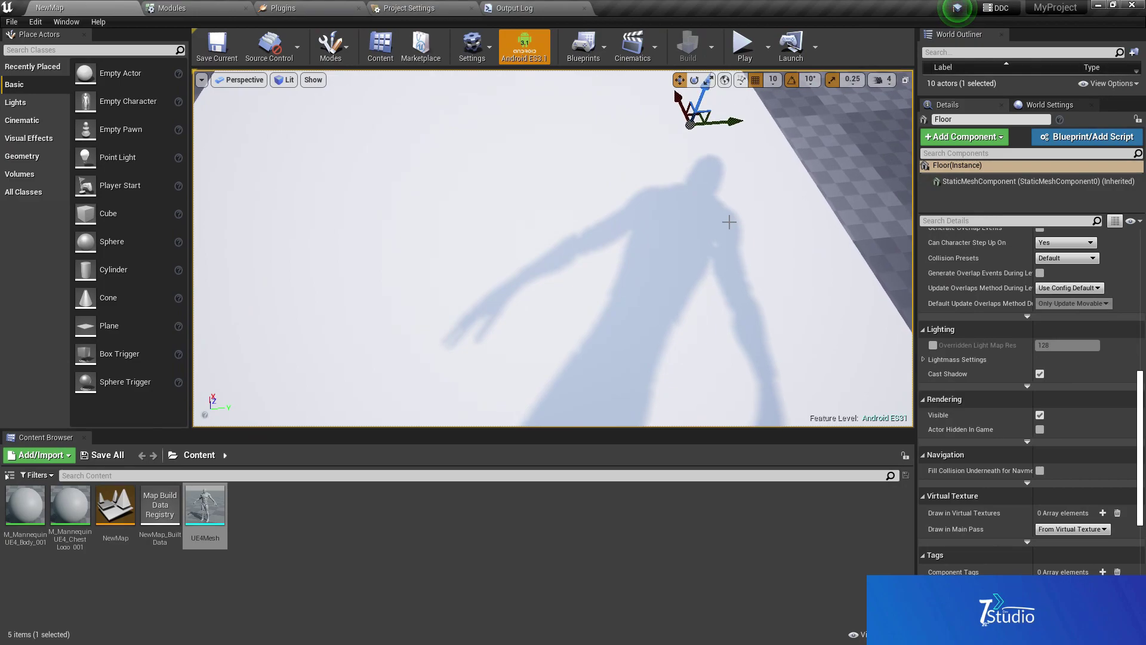